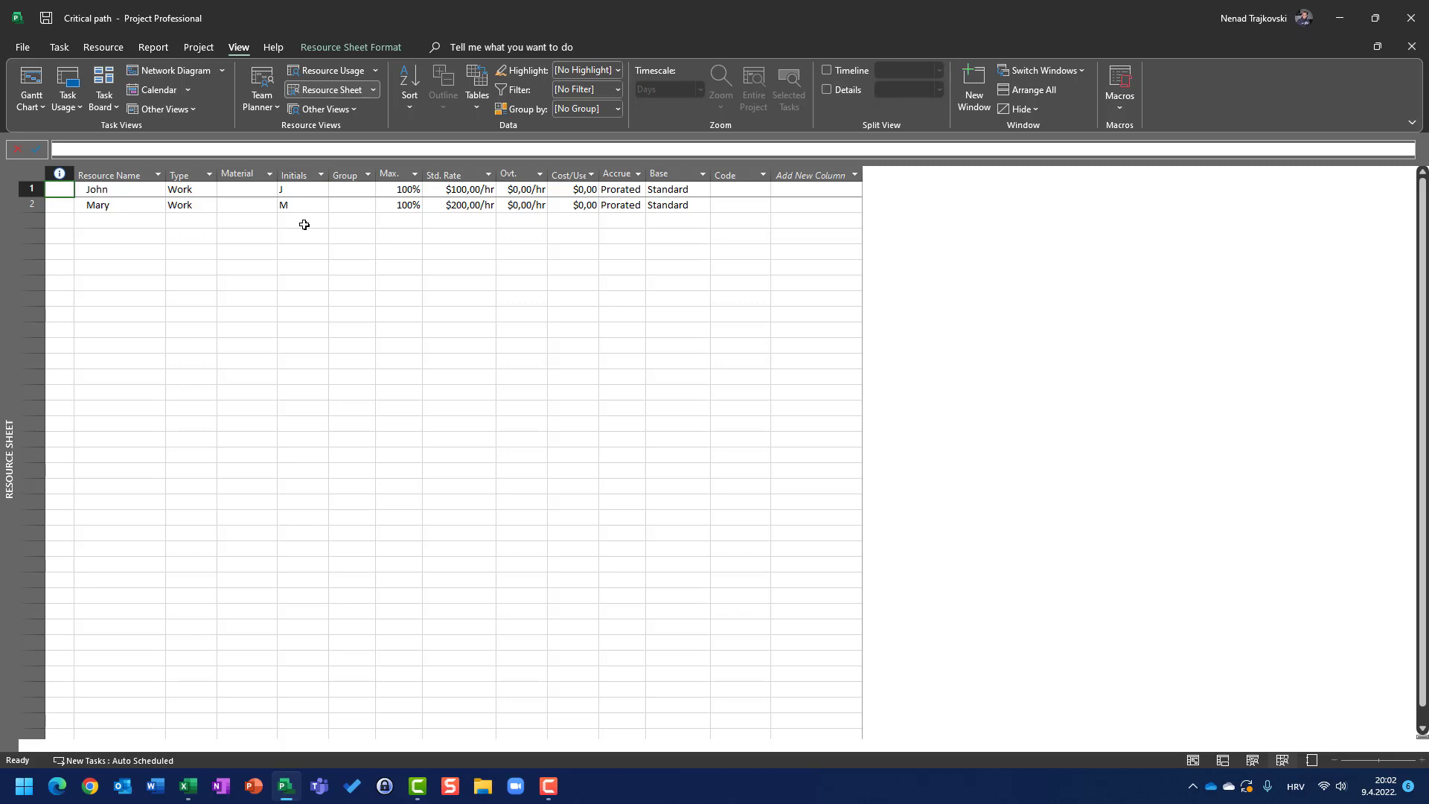
Set the first resource's maximum units to 200% in the resource sheet
{"action": "left_click", "coordinate": [390, 193]}
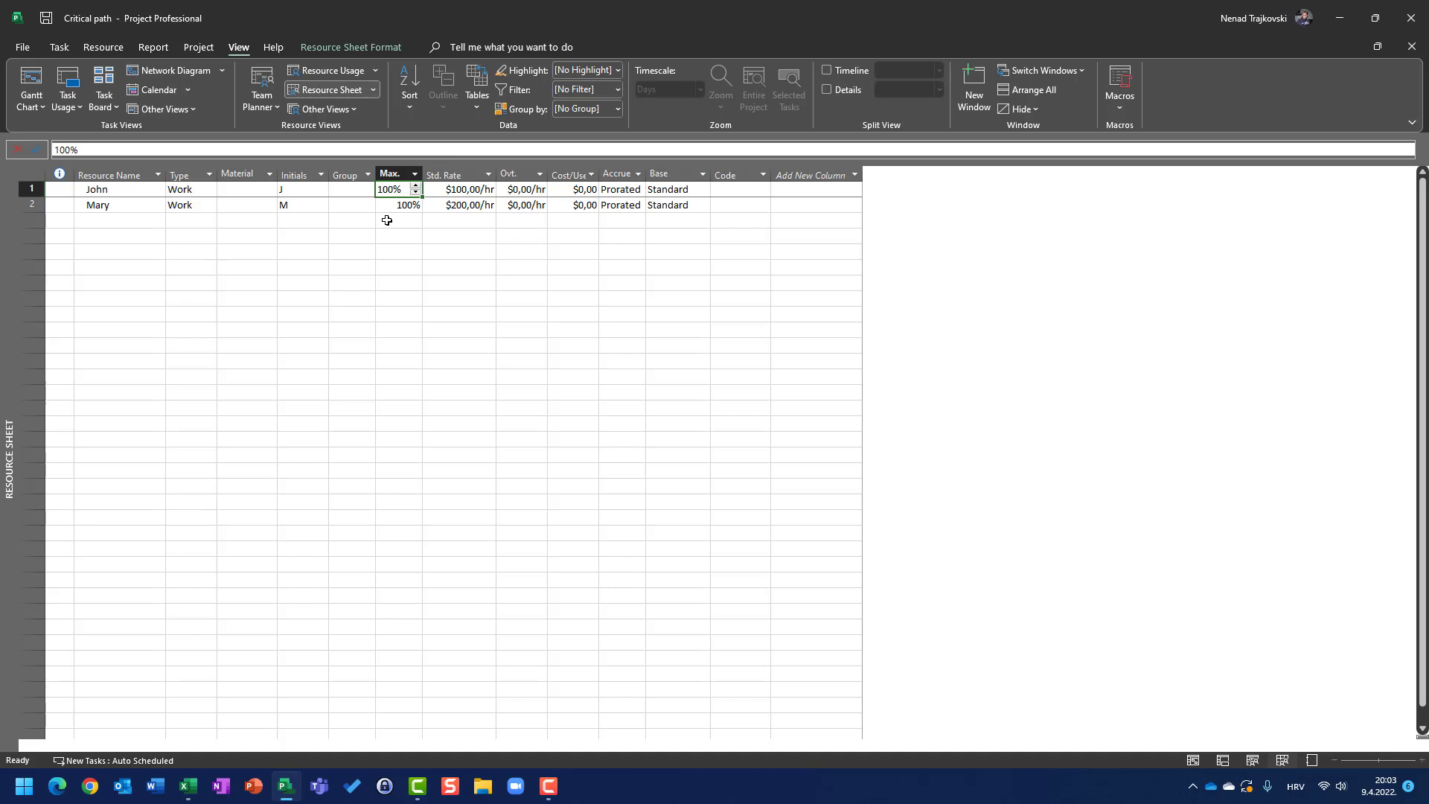
{"action": "key", "text": "Return"}
{"action": "key", "text": "Up"}
{"action": "type", "text": "200"}
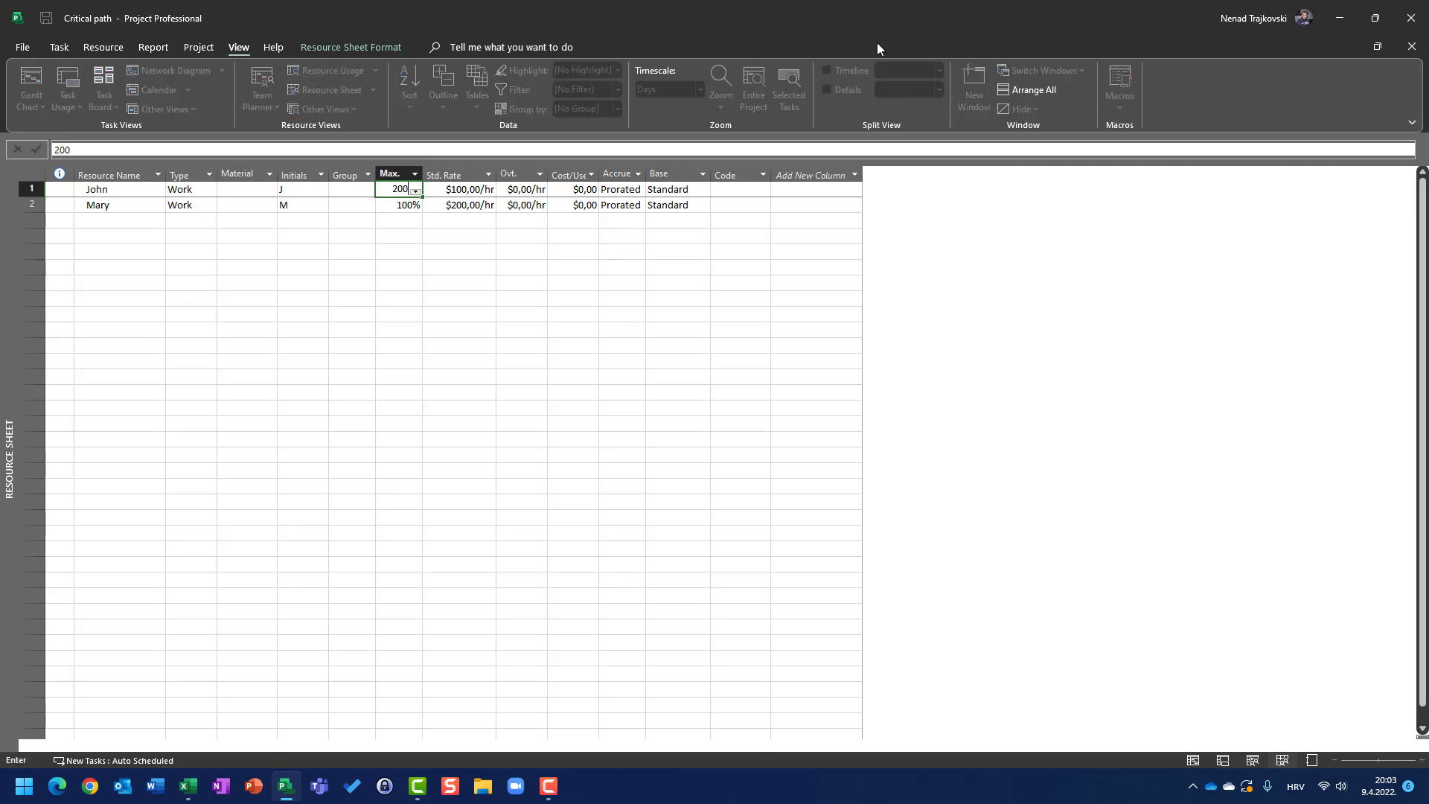
{"action": "key", "text": "Return"}
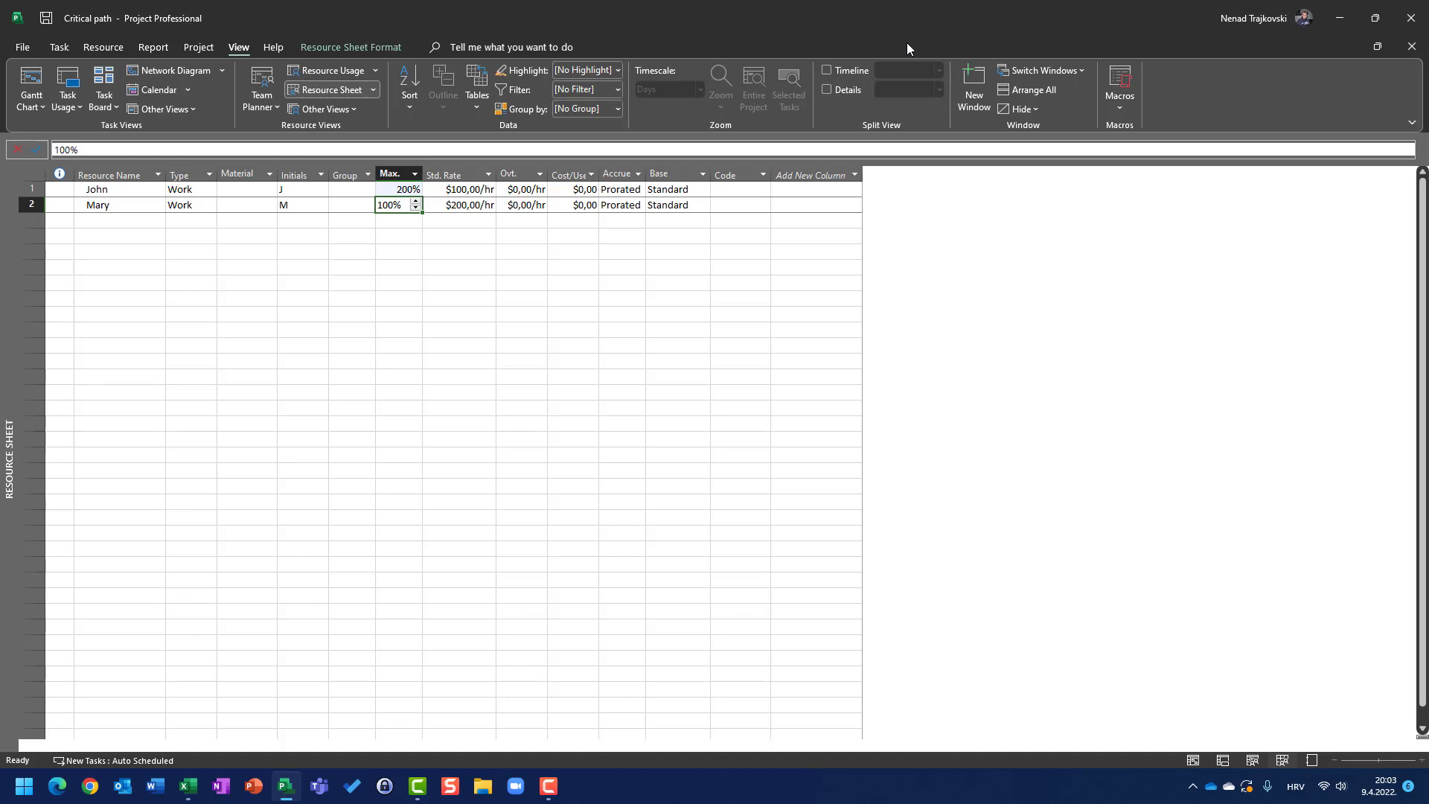
Raise the first resource's maximum units to 300%
{"action": "key", "text": "Up"}
{"action": "type", "text": "300"}
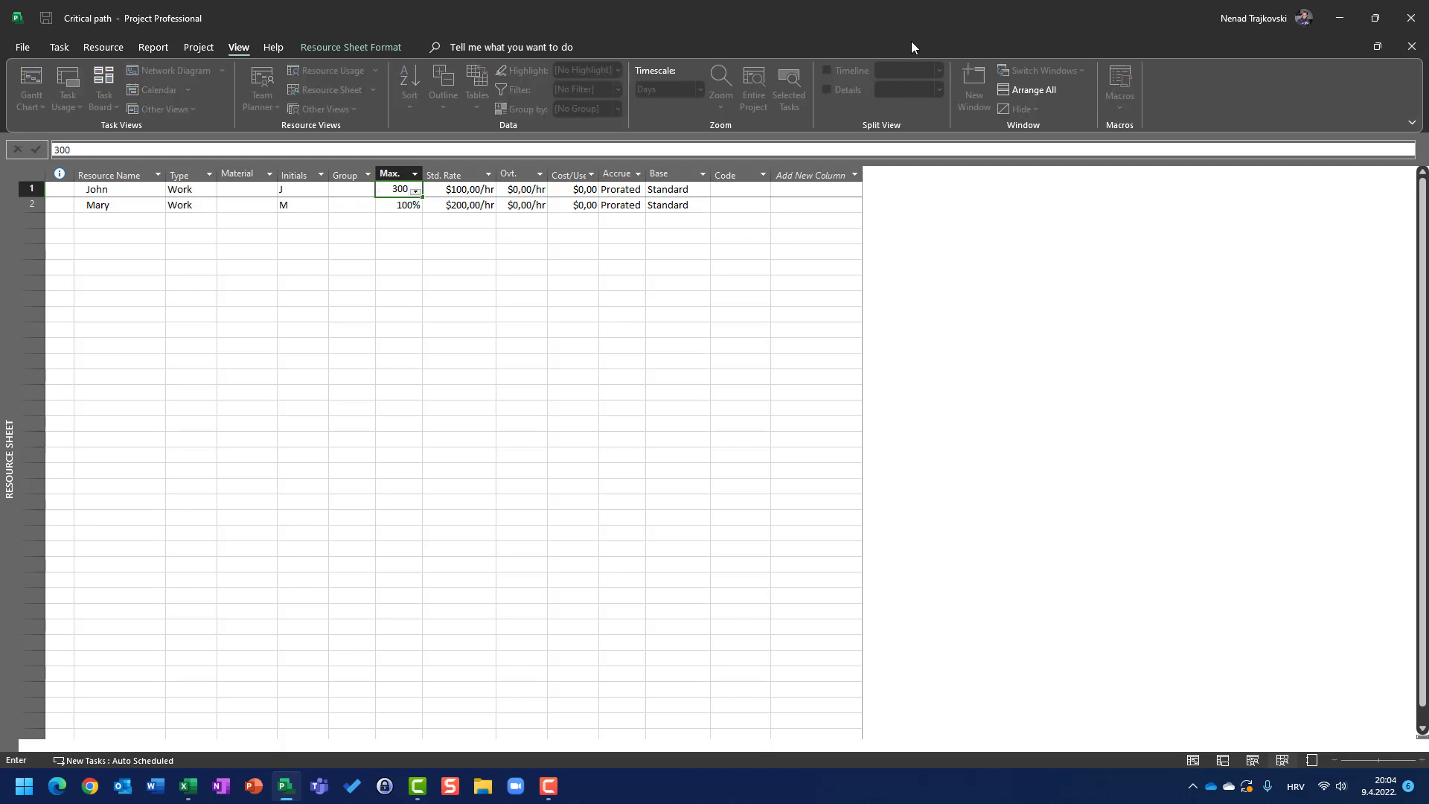
{"action": "key", "text": "Return"}
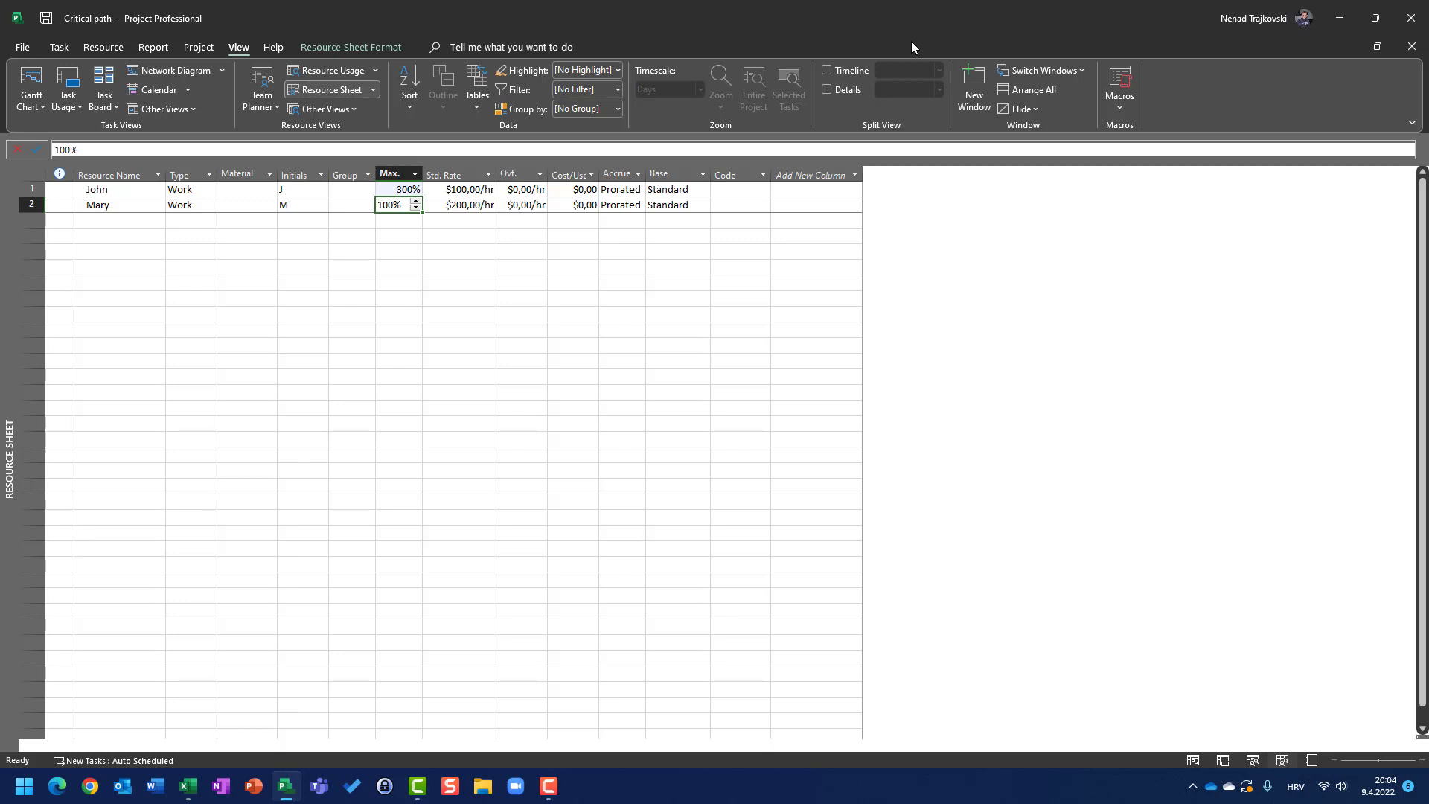
Change the first resource's maximum units to 1000%
{"action": "key", "text": "Up"}
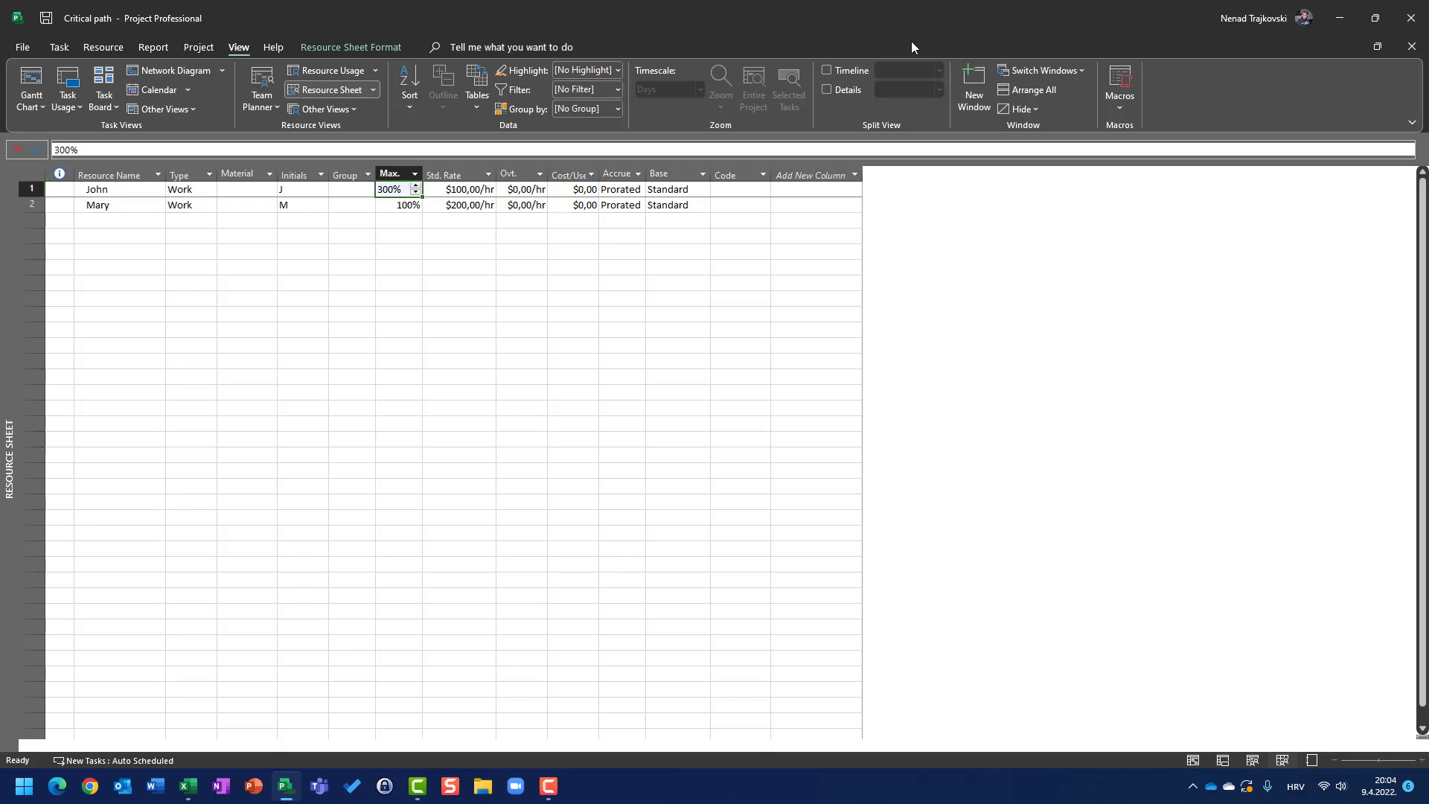
{"action": "type", "text": "1000"}
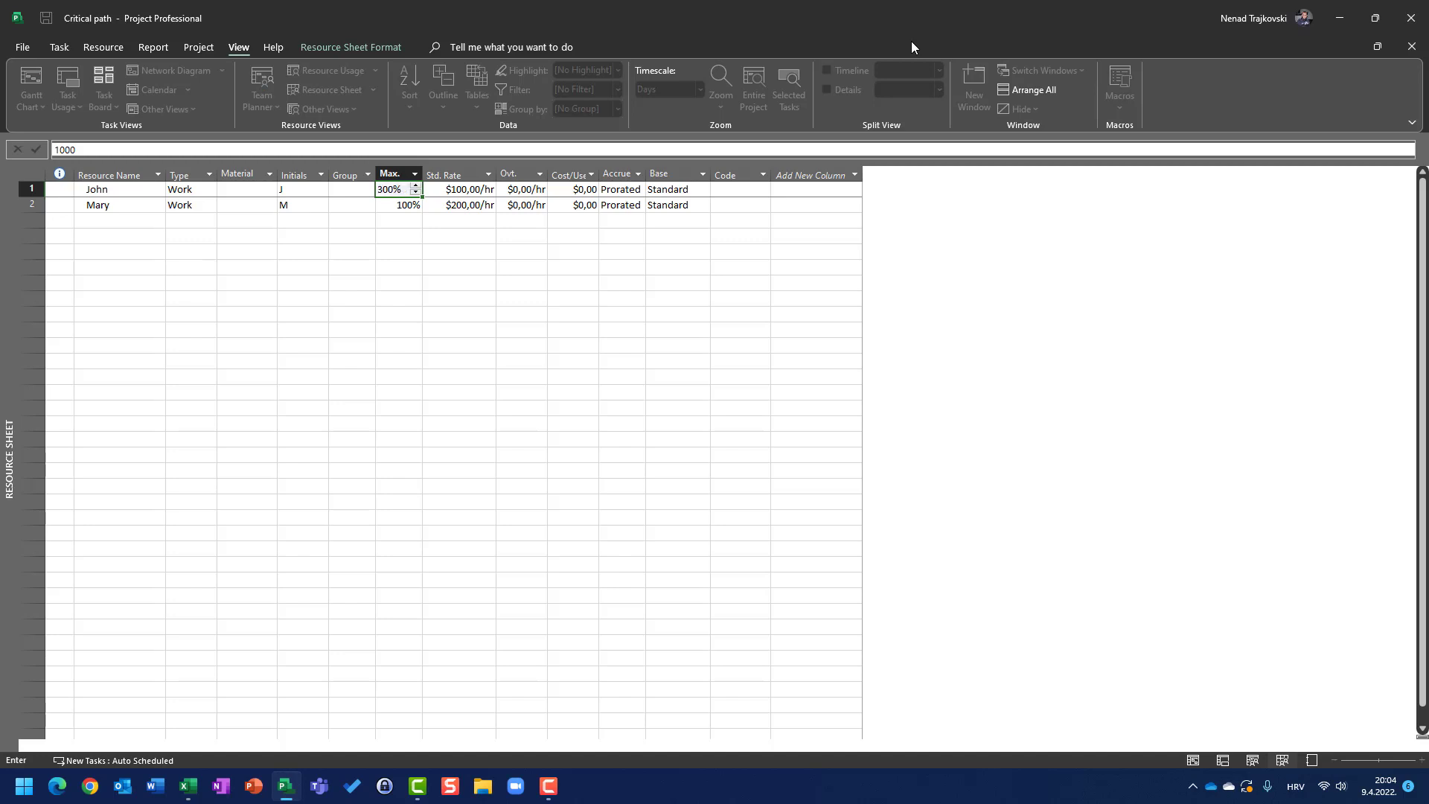
{"action": "key", "text": "Return"}
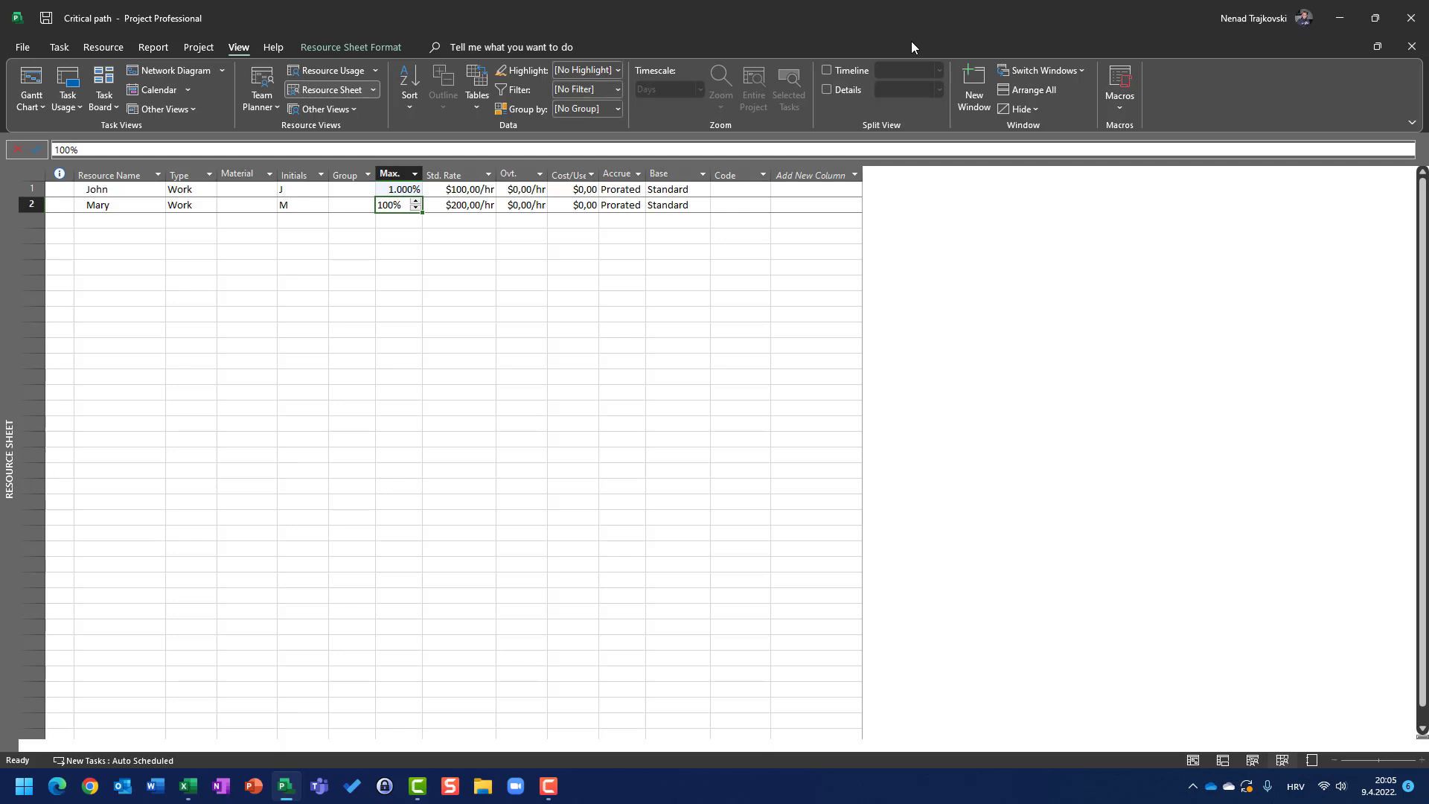
Return the first resource's maximum units to 100%
{"action": "key", "text": "Up"}
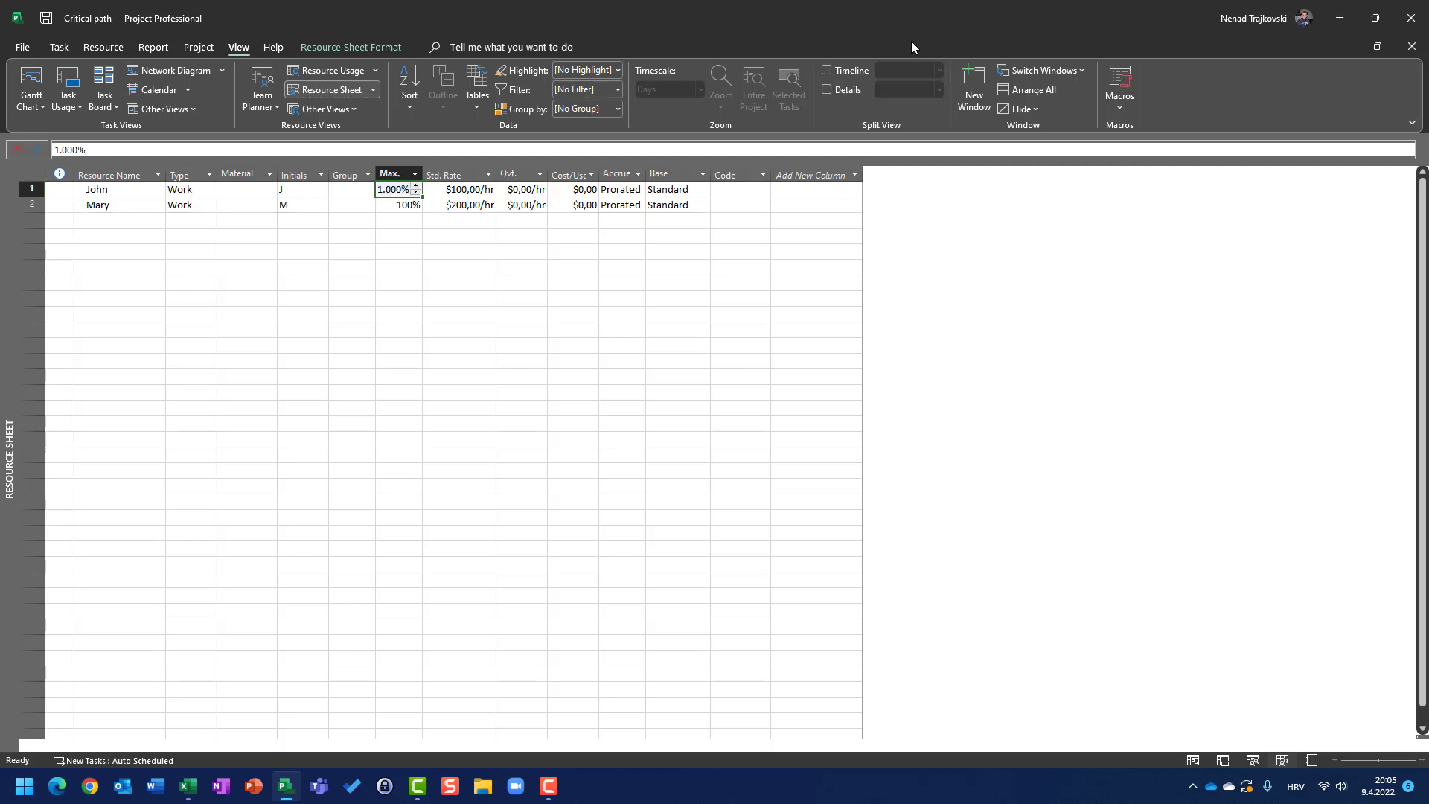
{"action": "type", "text": "100%"}
{"action": "key", "text": "Return"}
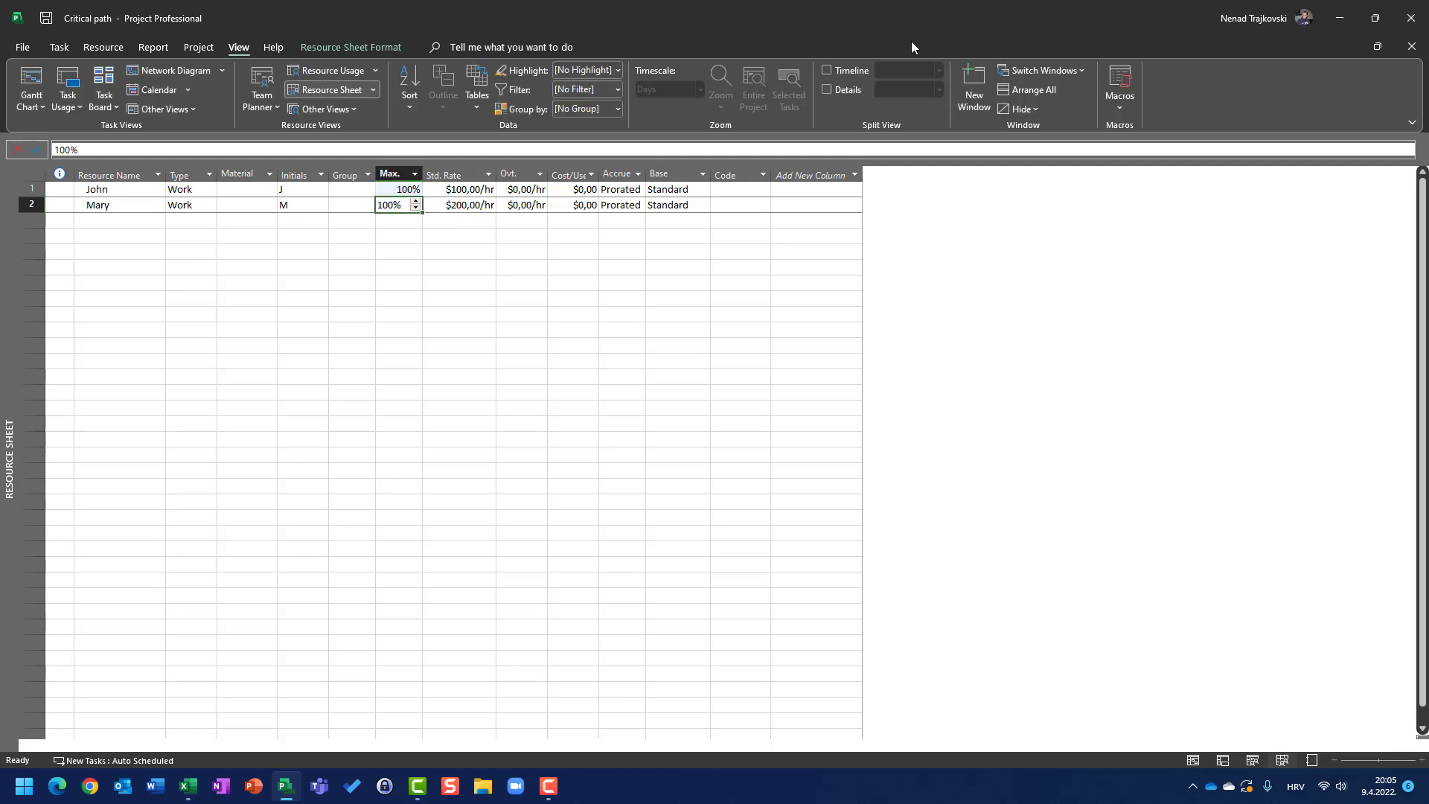
Review the analysis, design and development tasks of the three modules in the Gantt Chart view
{"action": "left_click", "coordinate": [33, 77]}
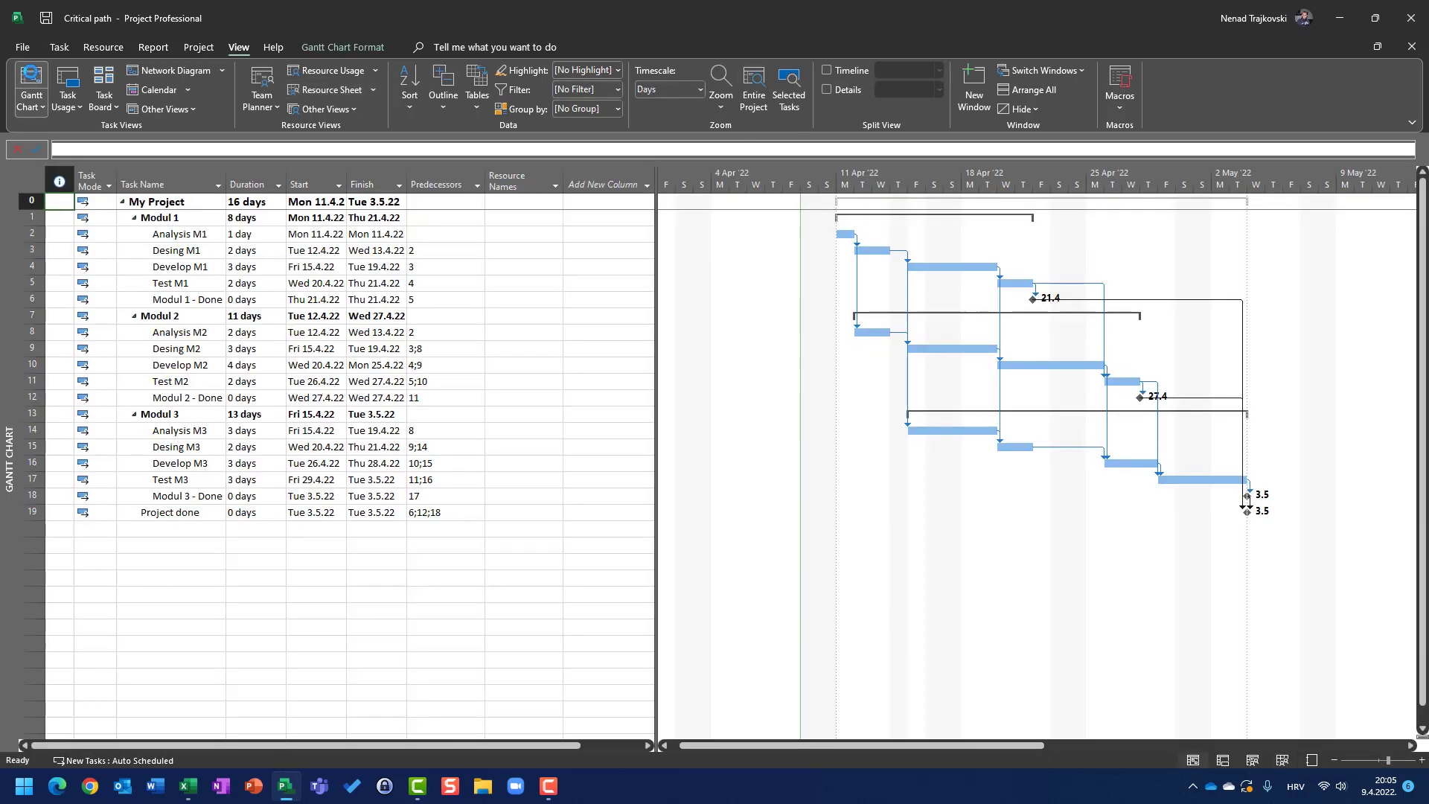
{"action": "left_click", "coordinate": [189, 232]}
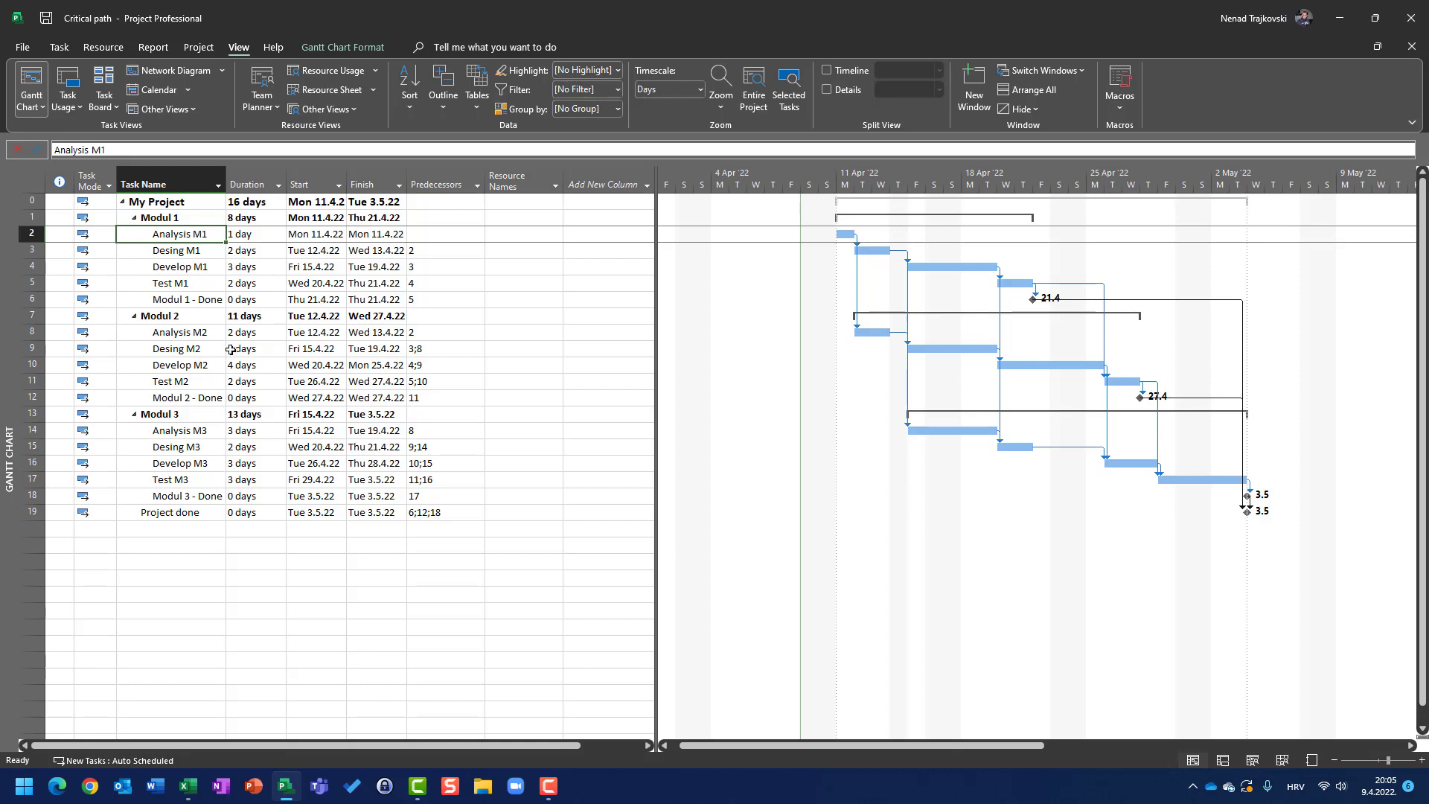
{"action": "left_click", "coordinate": [186, 333]}
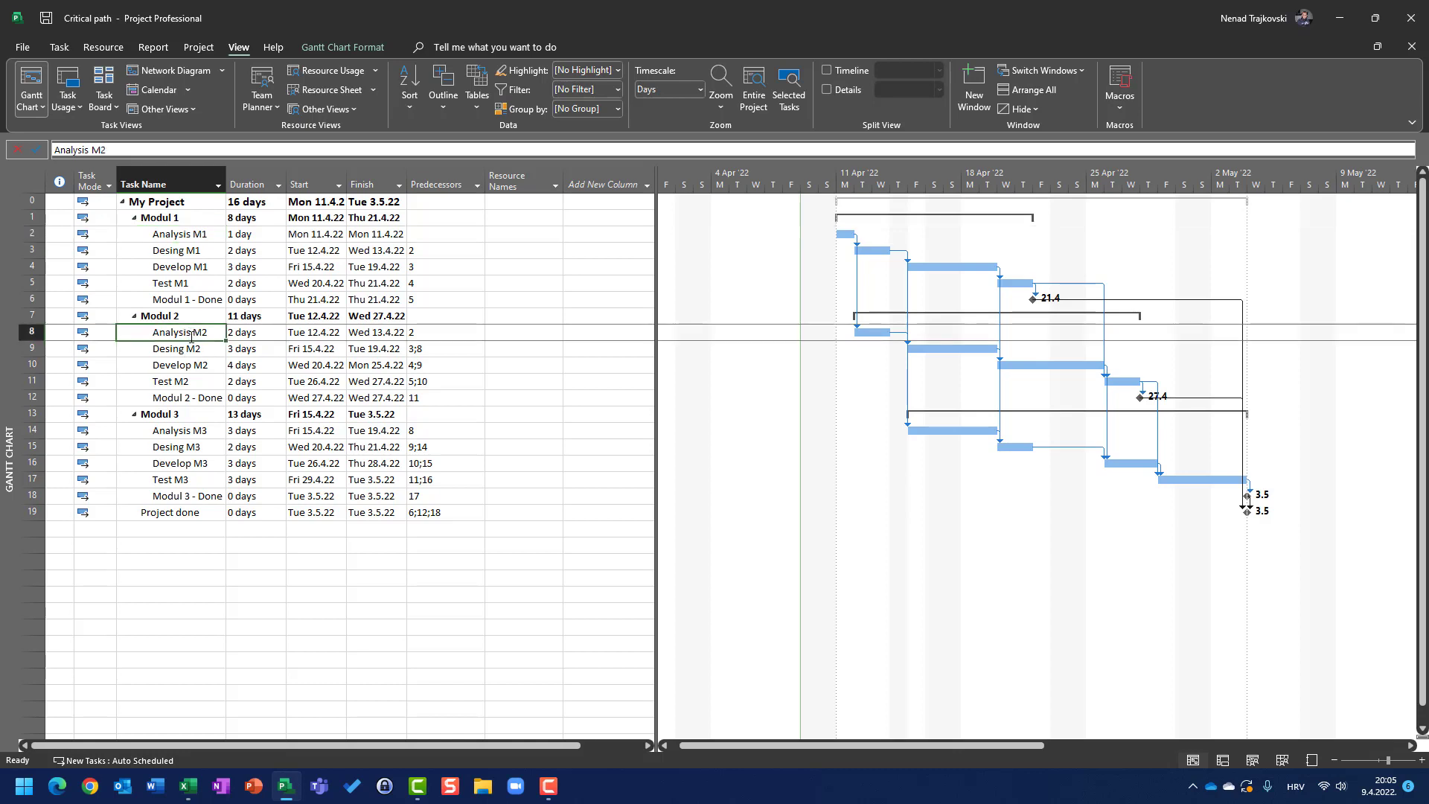
{"action": "left_click", "coordinate": [195, 435]}
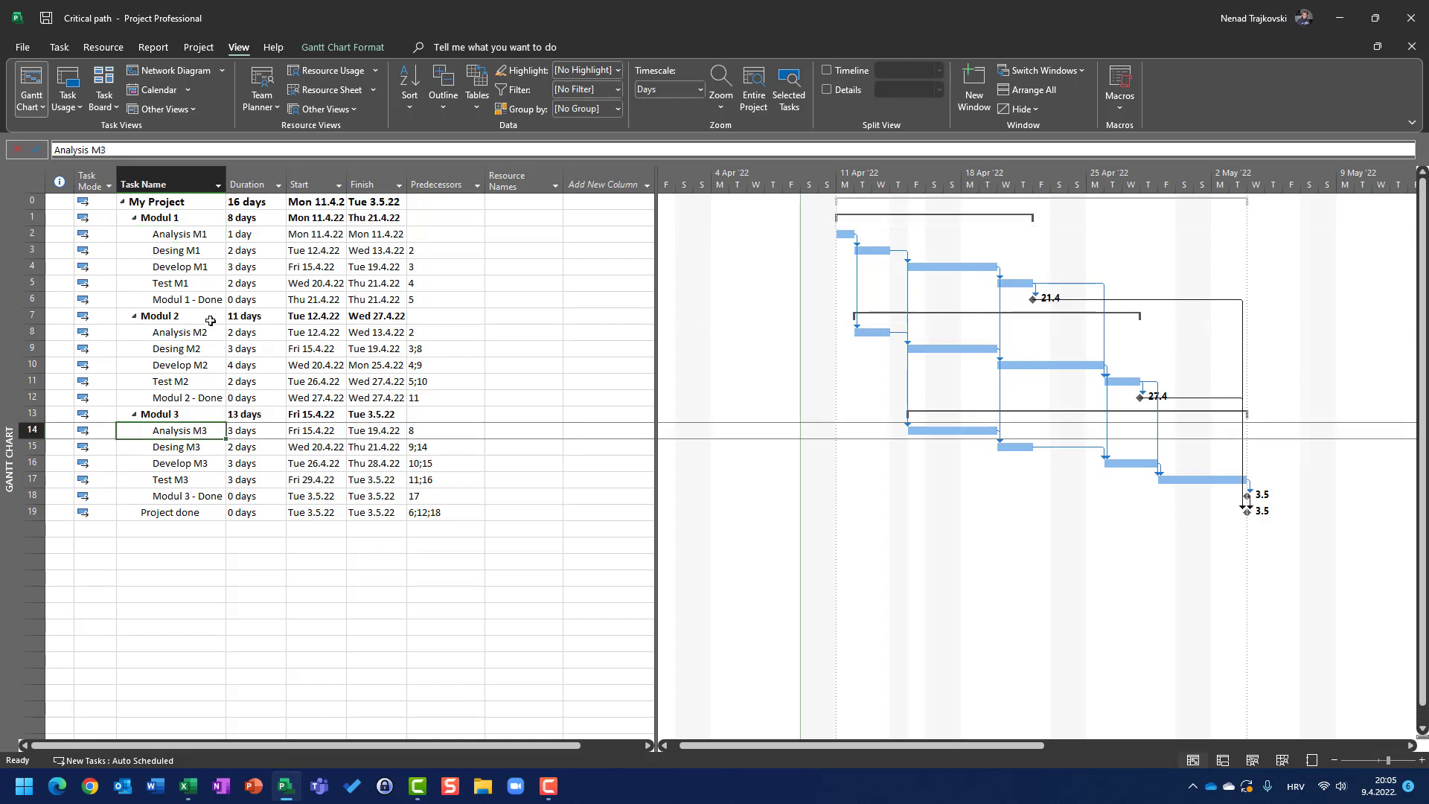
{"action": "left_click", "coordinate": [189, 251]}
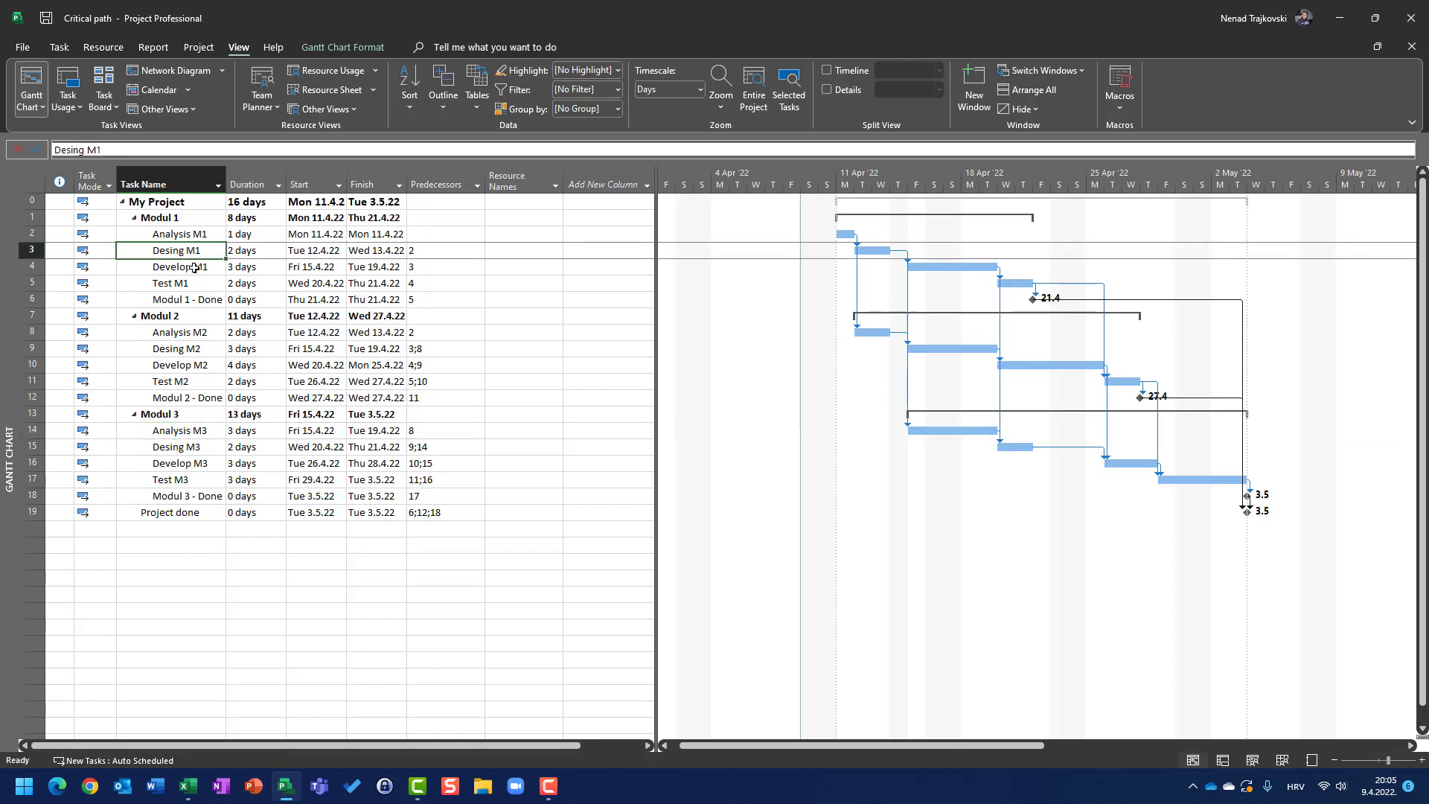
{"action": "left_click", "coordinate": [195, 267]}
{"action": "left_click", "coordinate": [187, 352]}
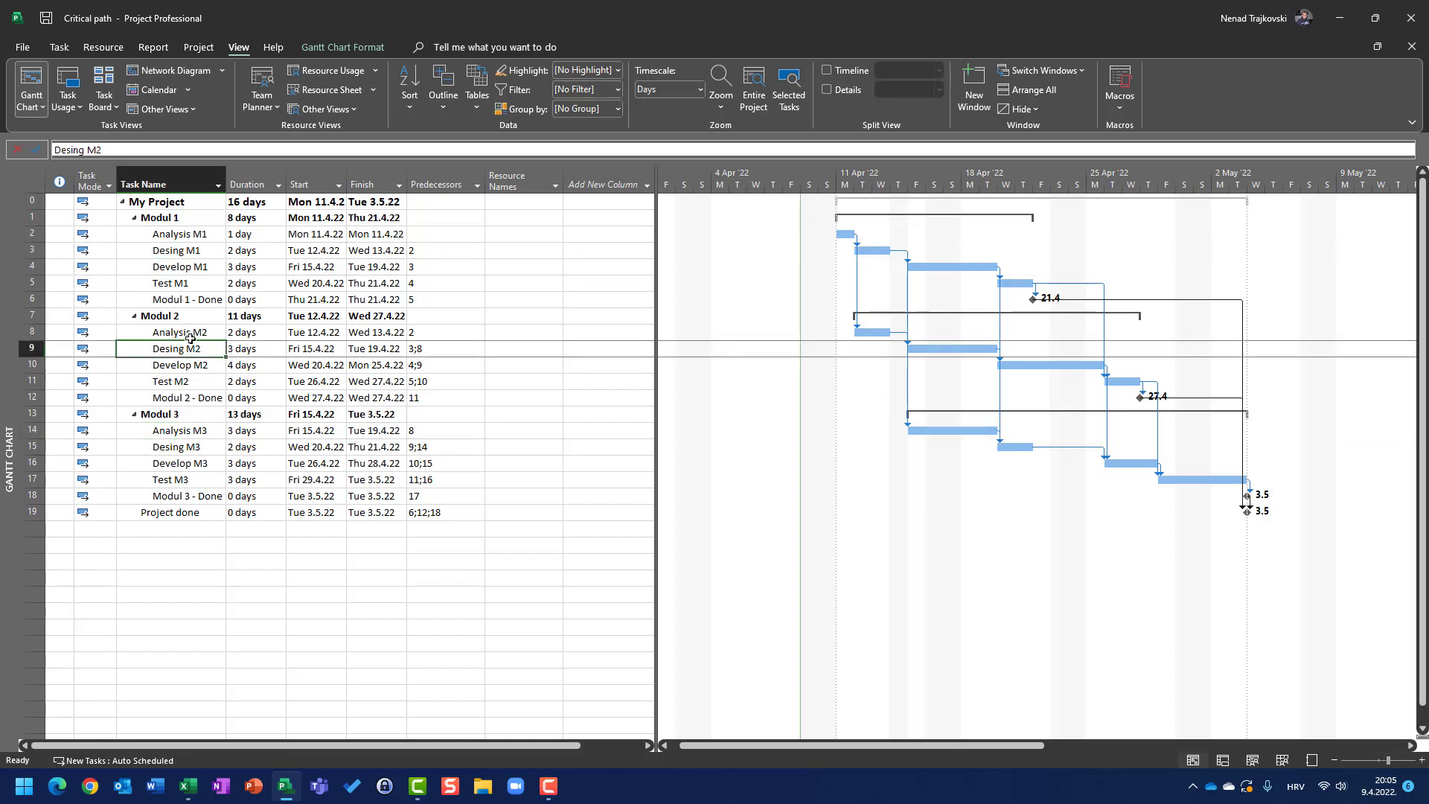
In the resource sheet, rename the first resource to Designers and the second to Developers
{"action": "left_click", "coordinate": [332, 90]}
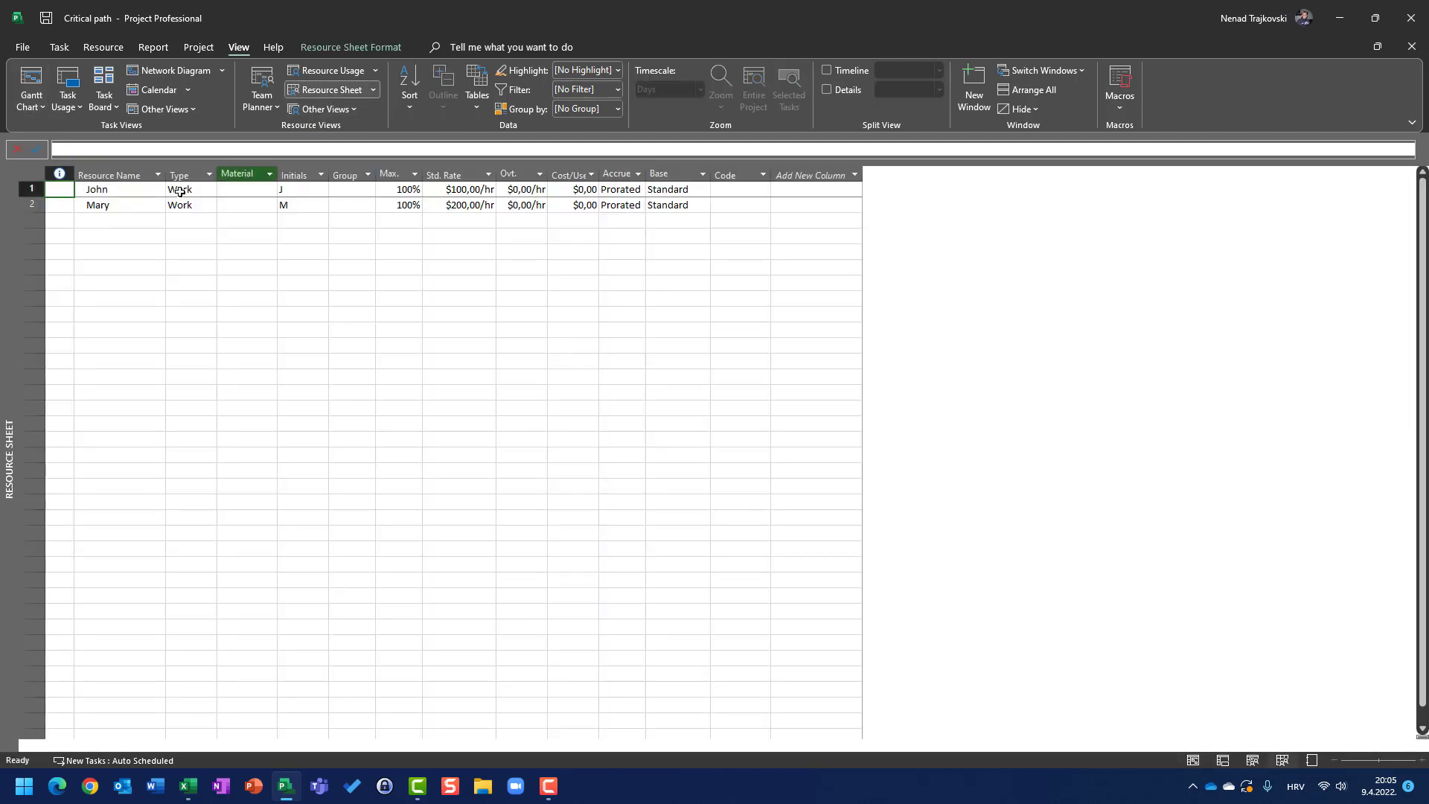
{"action": "left_click", "coordinate": [112, 190]}
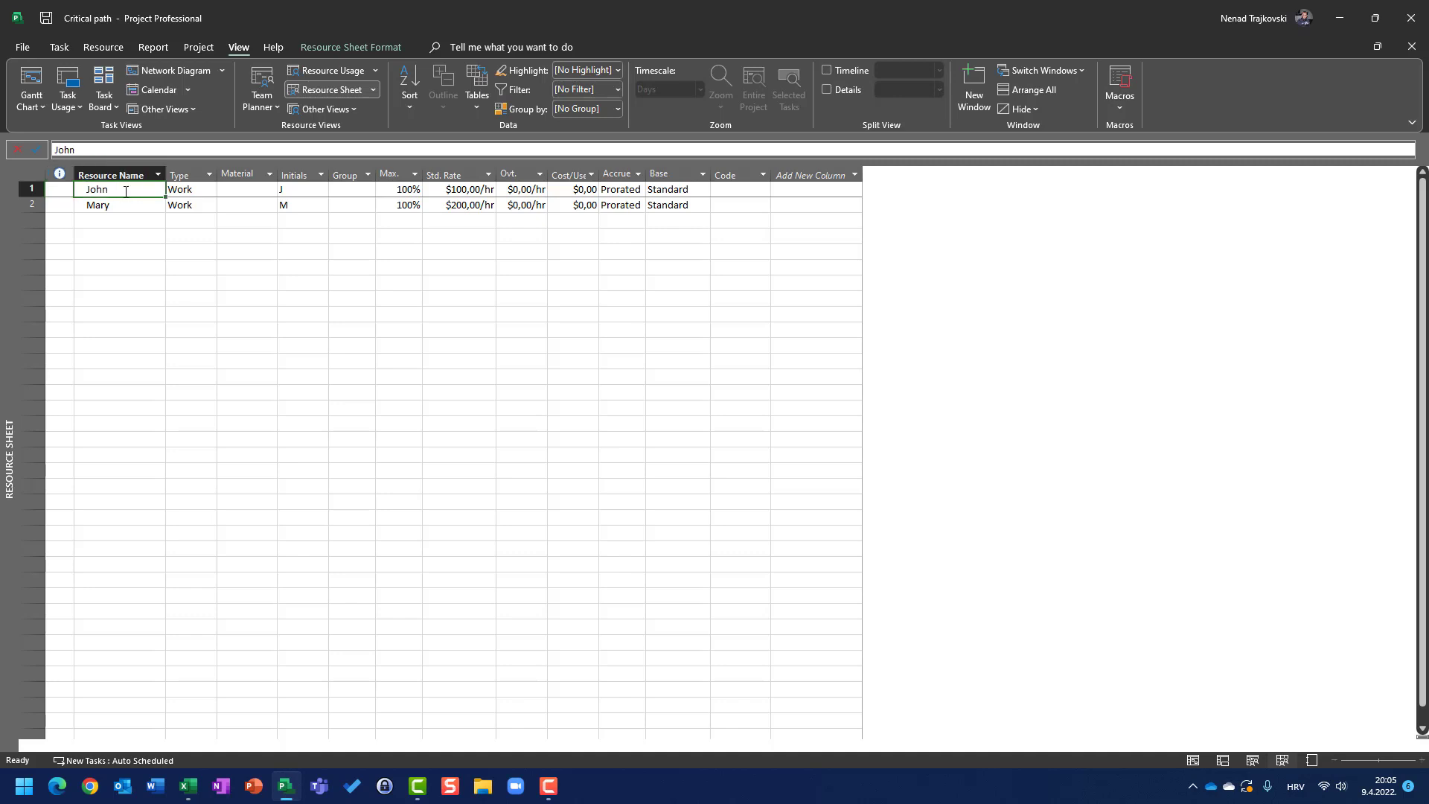
{"action": "type", "text": "Designer"}
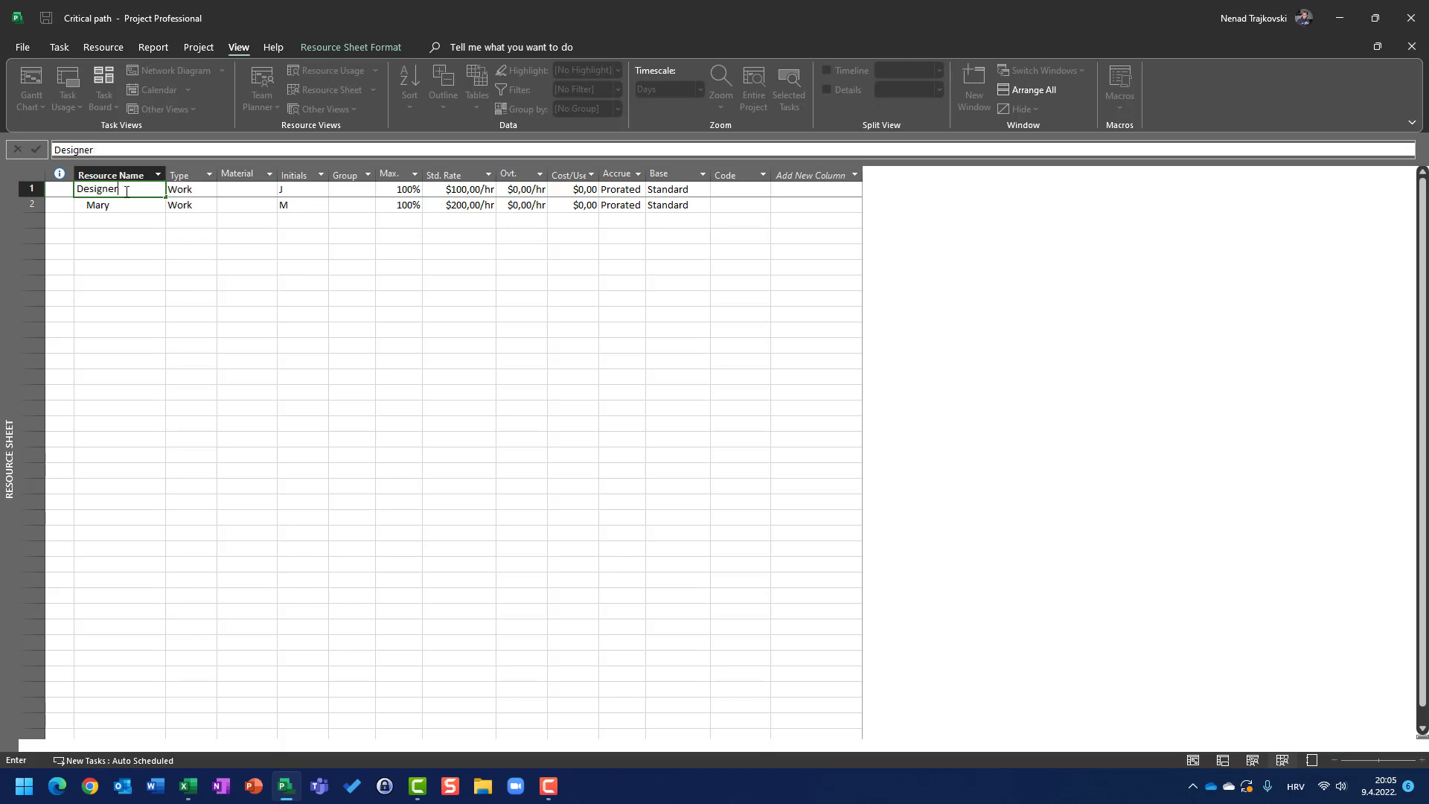
{"action": "key", "text": "Return"}
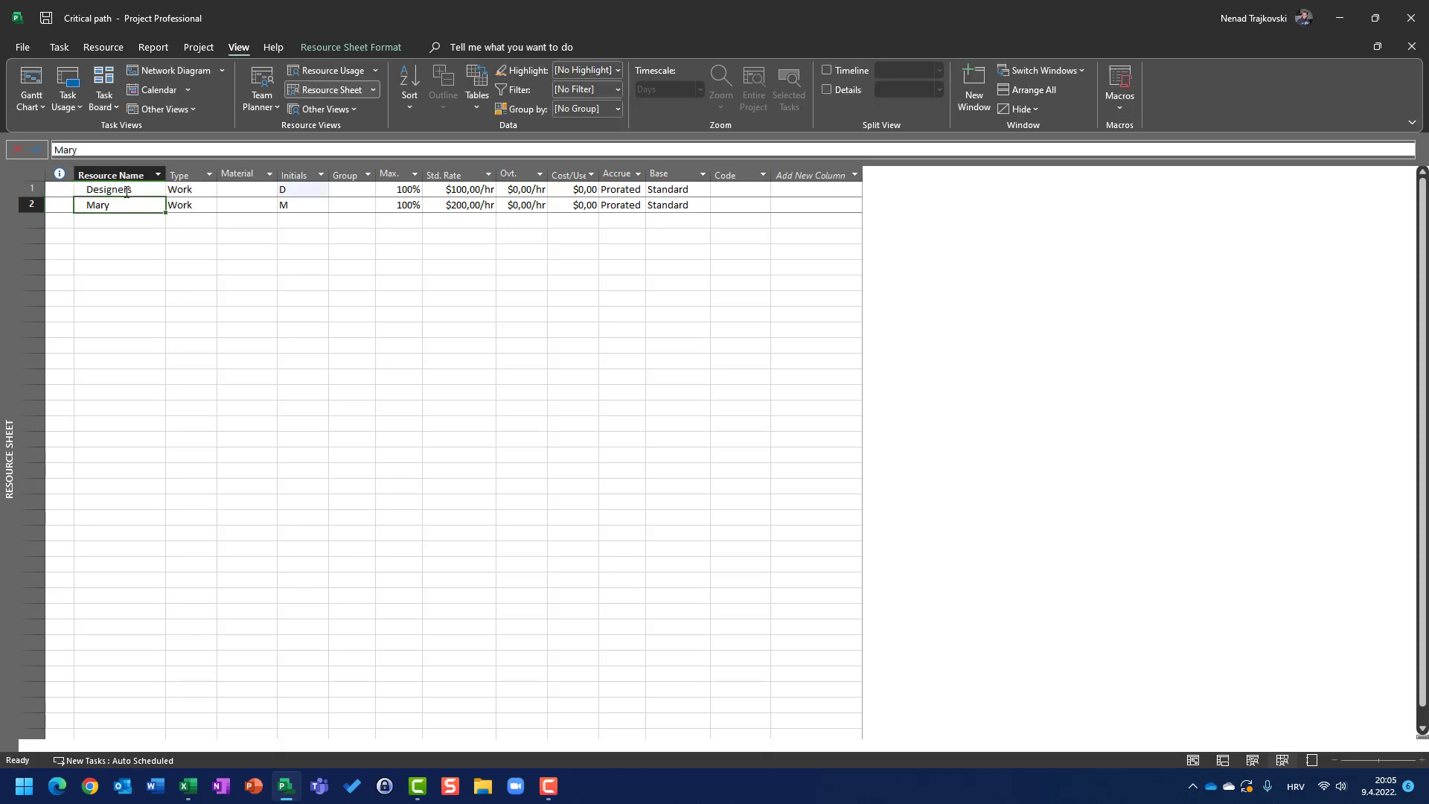
{"action": "type", "text": "Deve"}
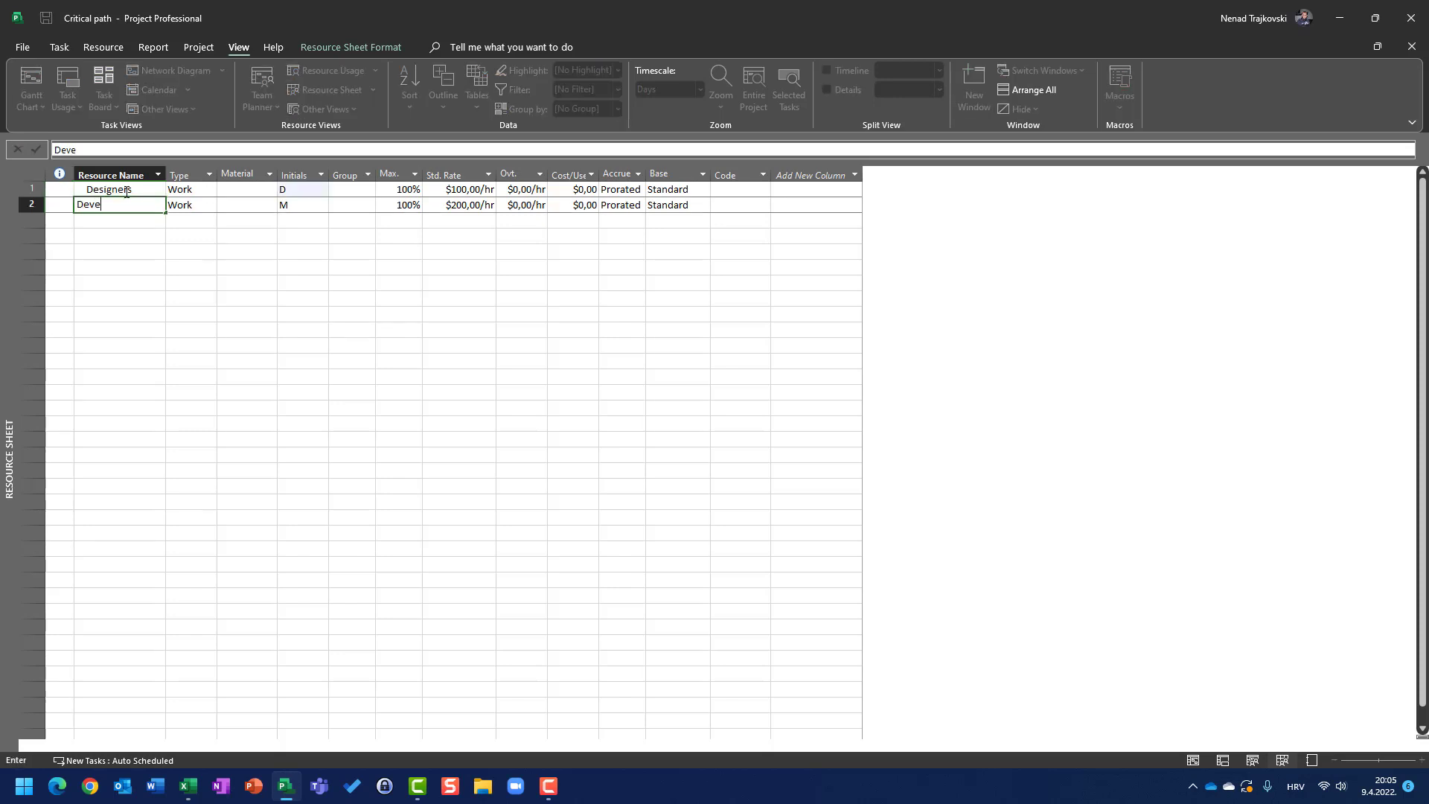
{"action": "type", "text": "lopers"}
{"action": "key", "text": "Return"}
Add two new resources named Testers and Analysers below Developers
{"action": "type", "text": "Testers"}
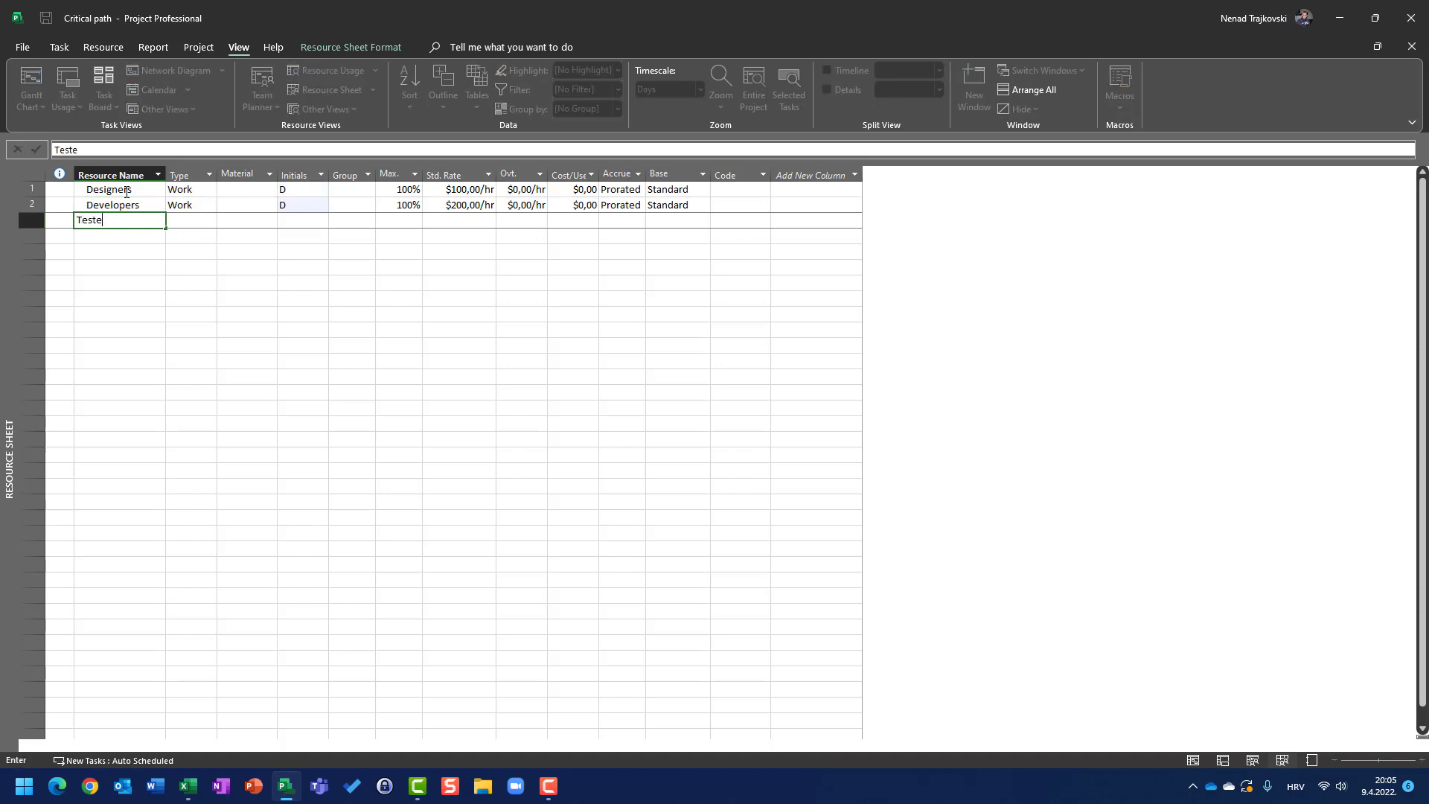
{"action": "key", "text": "Return"}
{"action": "type", "text": "A"}
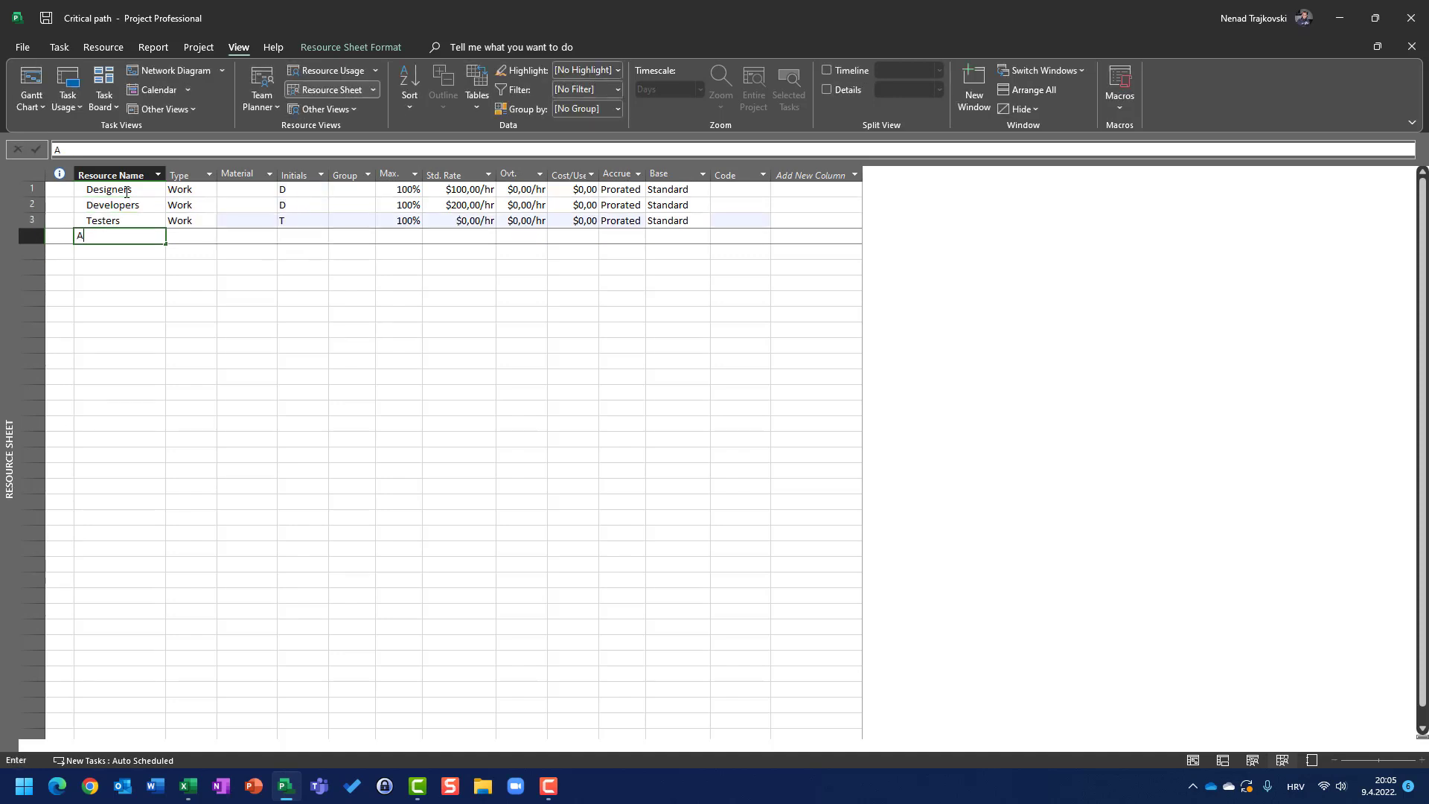
{"action": "type", "text": "nal"}
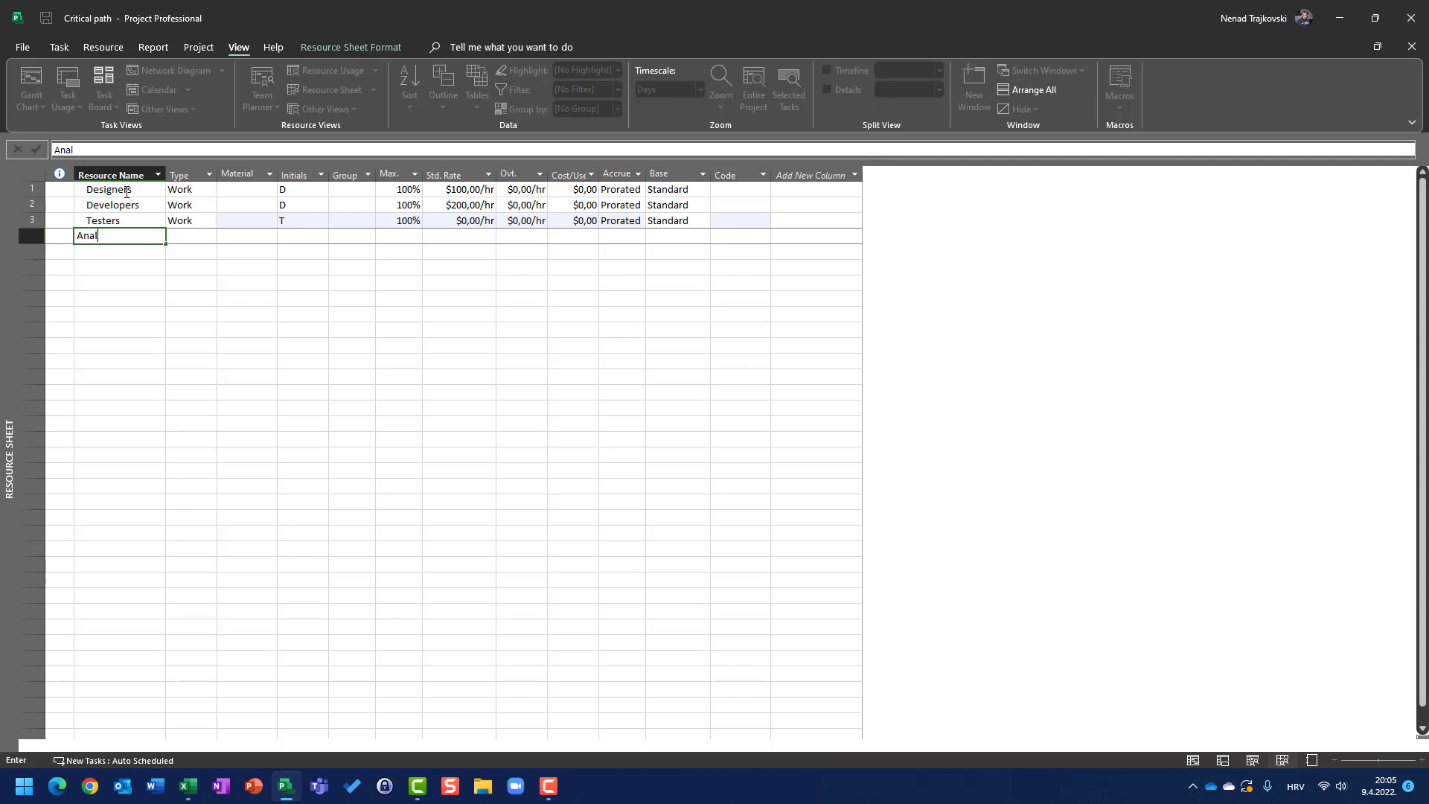
{"action": "type", "text": "ysers"}
{"action": "key", "text": "Return"}
Set the maximum units of the Designers resource to 1.000%
{"action": "key", "text": "Up"}
{"action": "key", "text": "Up"}
{"action": "left_click", "coordinate": [127, 192]}
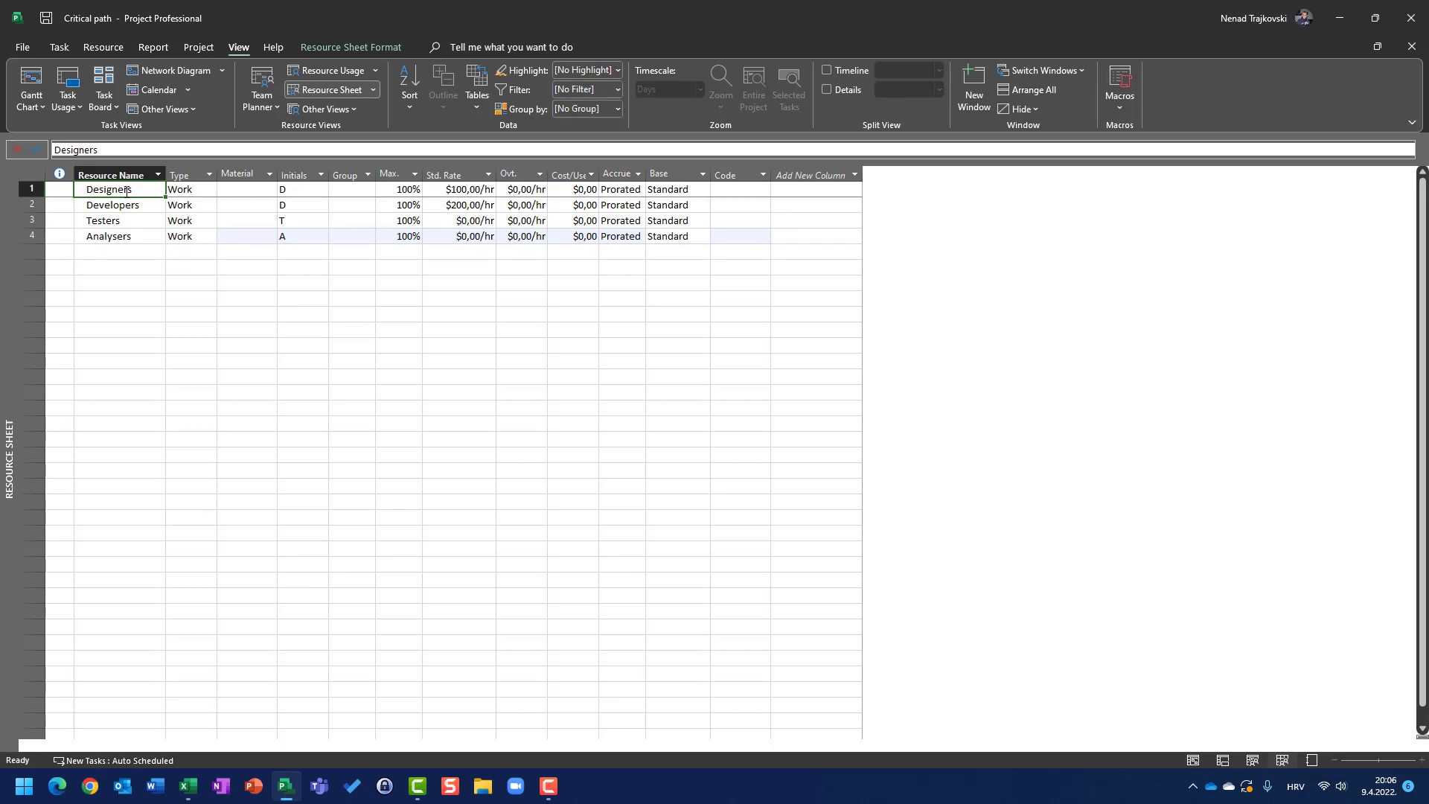
{"action": "key", "text": "Right"}
{"action": "key", "text": "Right"}
{"action": "key", "text": "Right"}
{"action": "key", "text": "Right"}
{"action": "key", "text": "Right"}
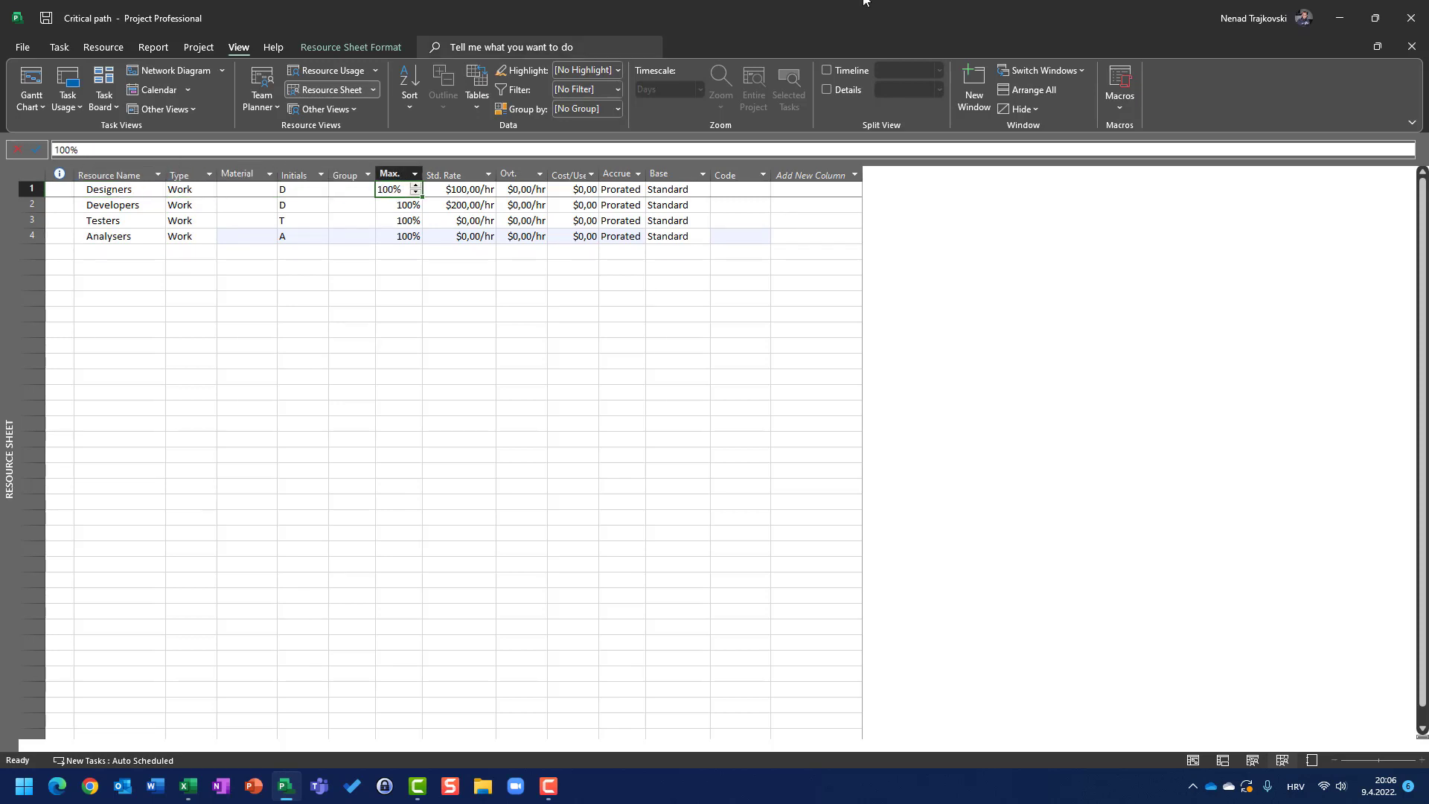
{"action": "type", "text": "1.000"}
{"action": "key", "text": "Return"}
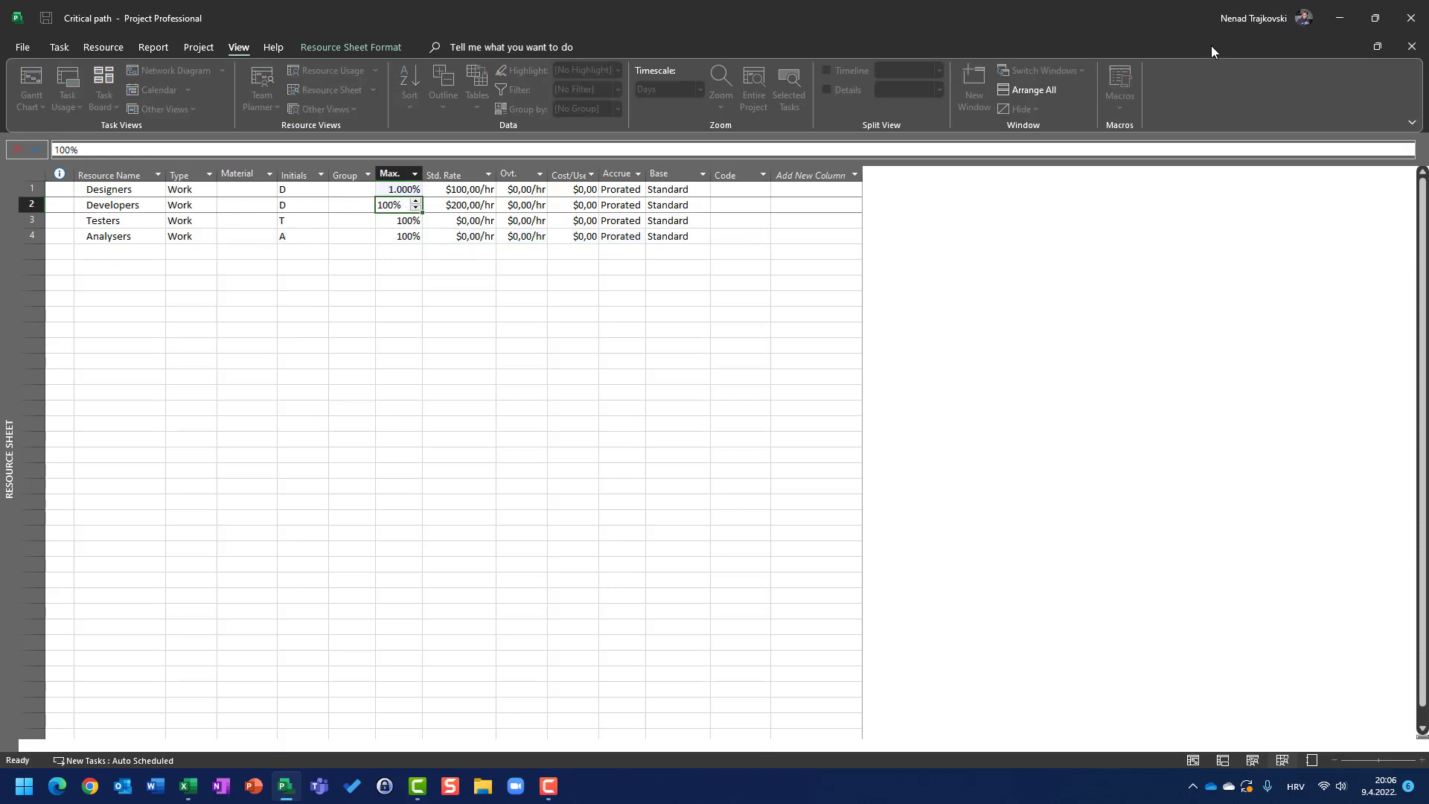
Set the maximum units to 800% for Developers, 500% for Testers and 400% for Analysers
{"action": "type", "text": "800"}
{"action": "key", "text": "Return"}
{"action": "type", "text": "500"}
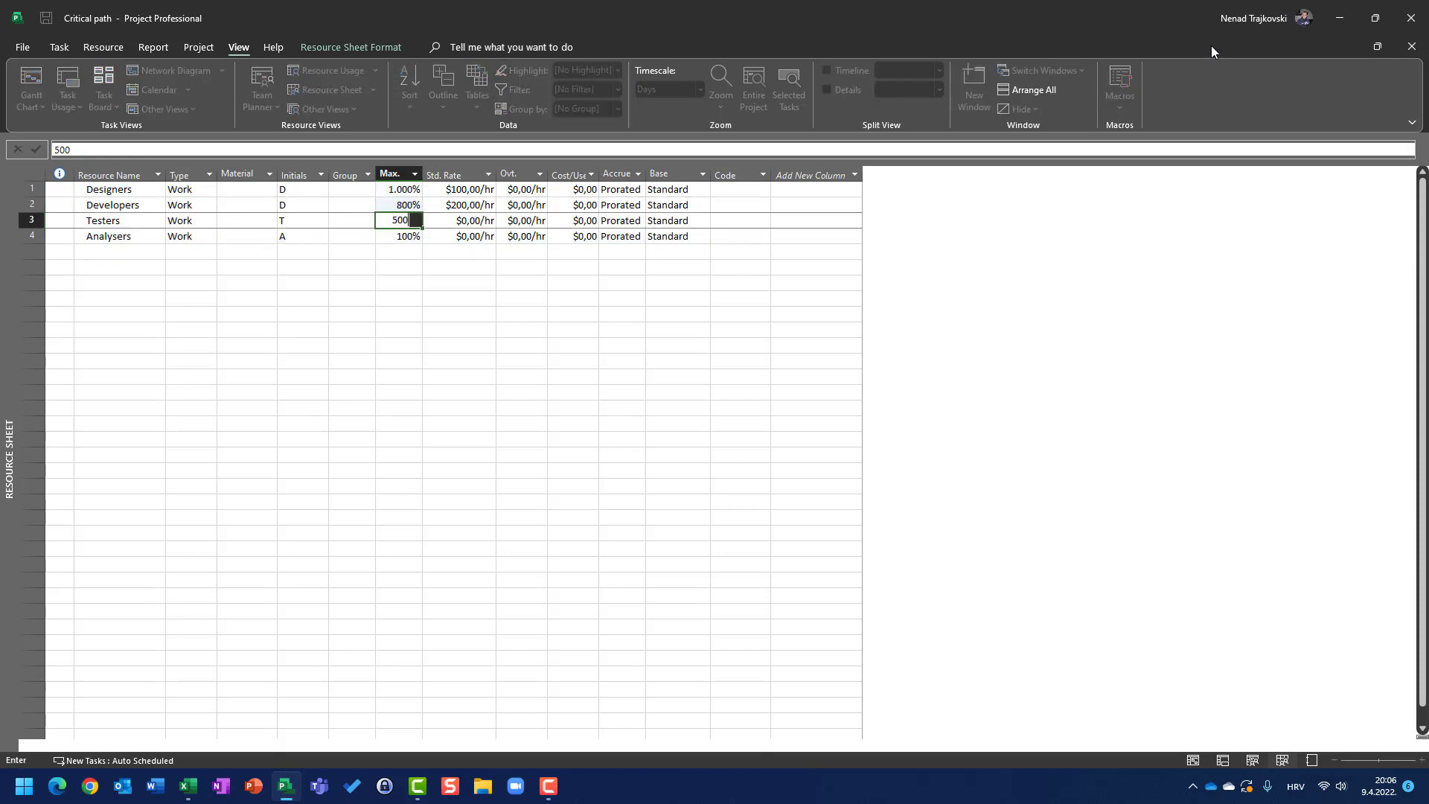
{"action": "key", "text": "Return"}
{"action": "type", "text": "400"}
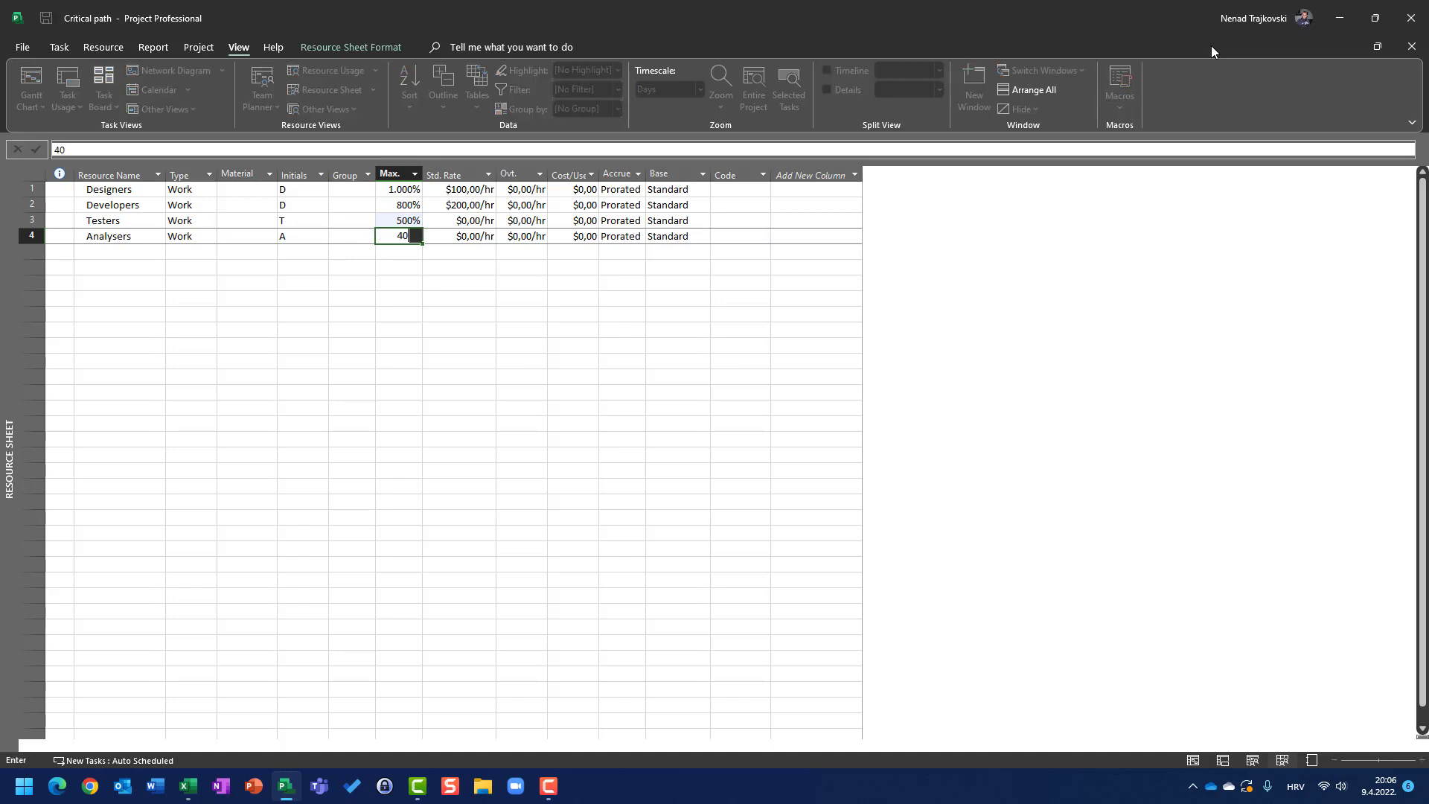
{"action": "key", "text": "Return"}
{"action": "key", "text": "Up"}
{"action": "key", "text": "Up"}
{"action": "key", "text": "Up"}
{"action": "key", "text": "Up"}
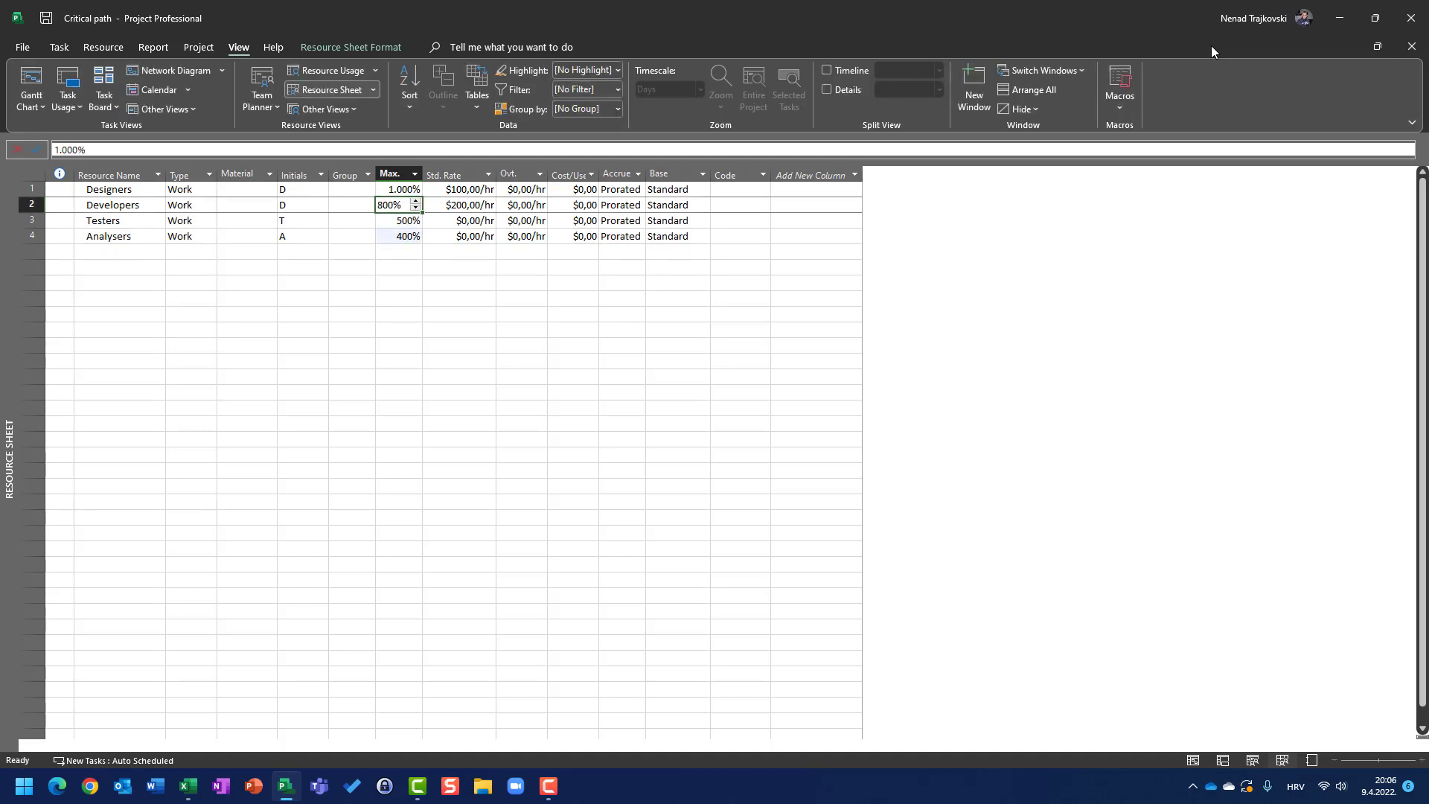
{"action": "key", "text": "Left"}
{"action": "key", "text": "Left"}
{"action": "key", "text": "Left"}
{"action": "key", "text": "Left"}
{"action": "key", "text": "Left"}
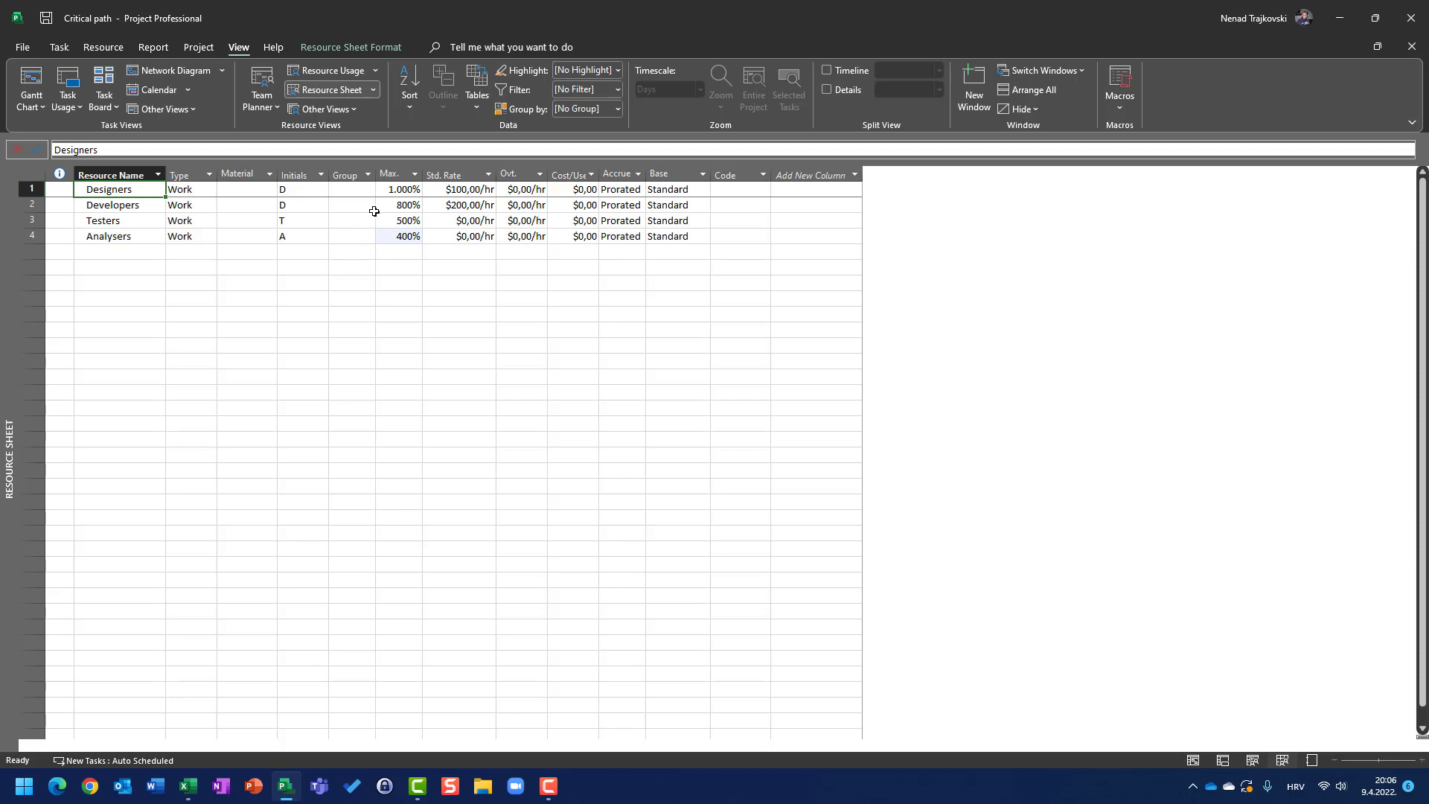
{"action": "left_click", "coordinate": [400, 189]}
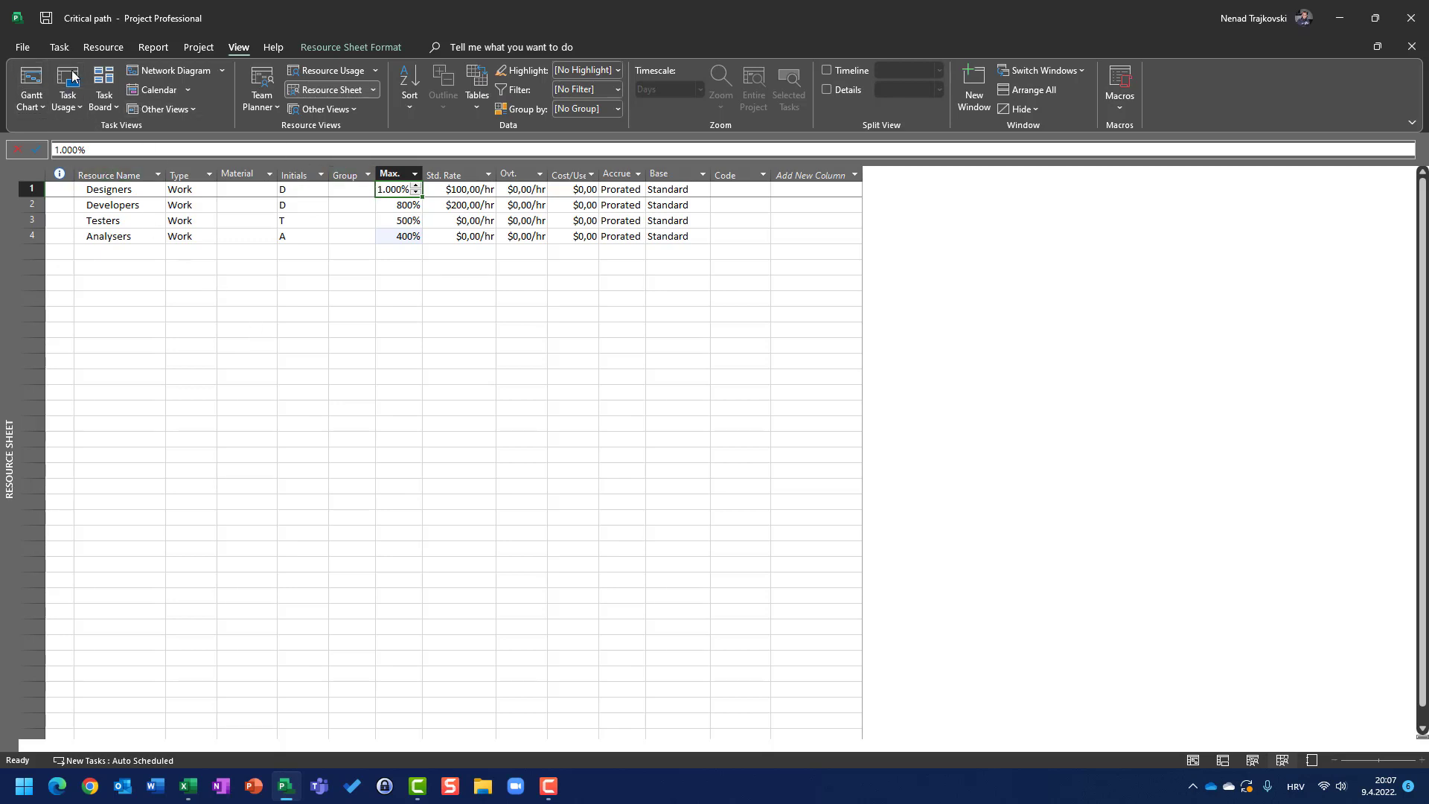
In the project's schedule options, show assignment units as Decimal instead of a percentage
{"action": "left_click", "coordinate": [24, 47]}
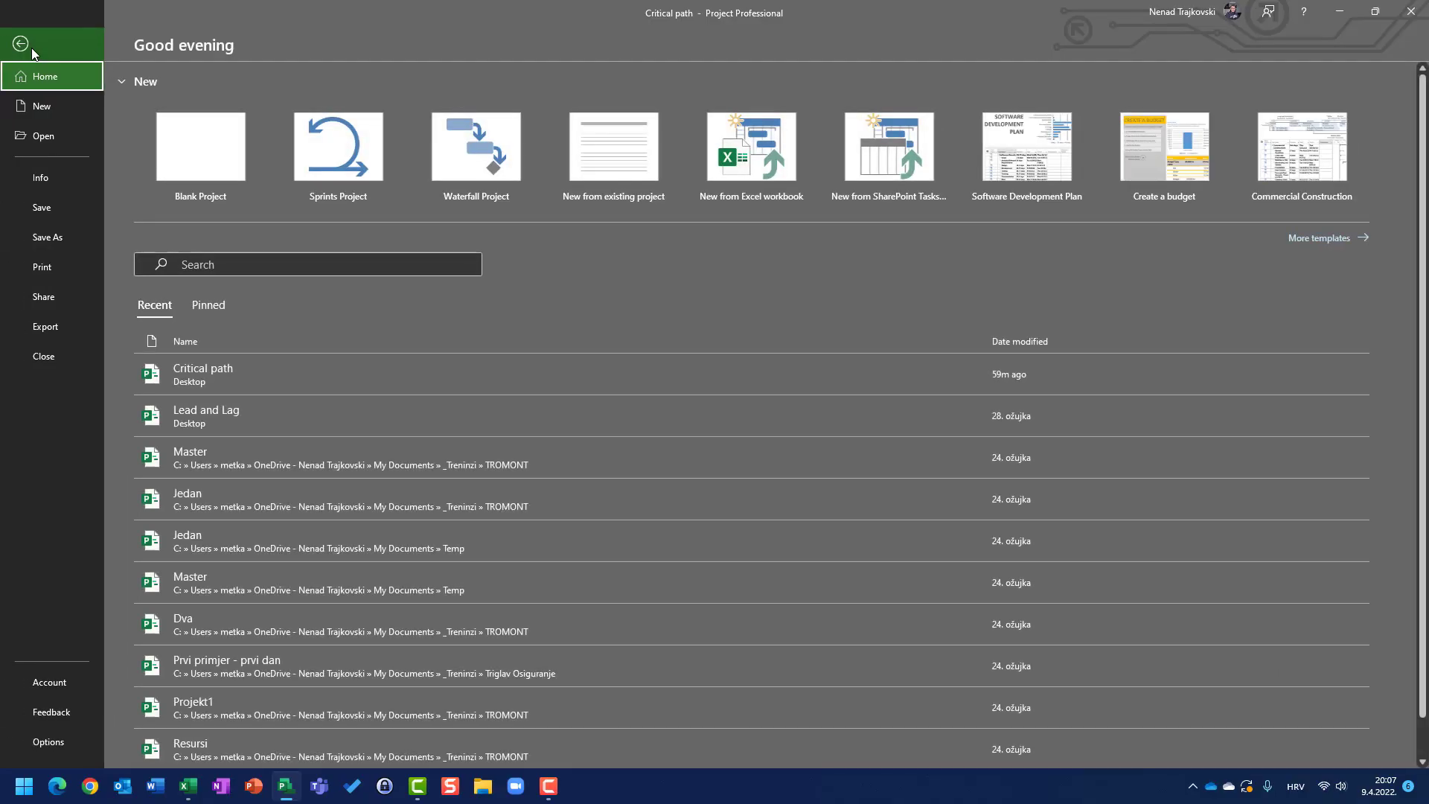
{"action": "left_click", "coordinate": [48, 740]}
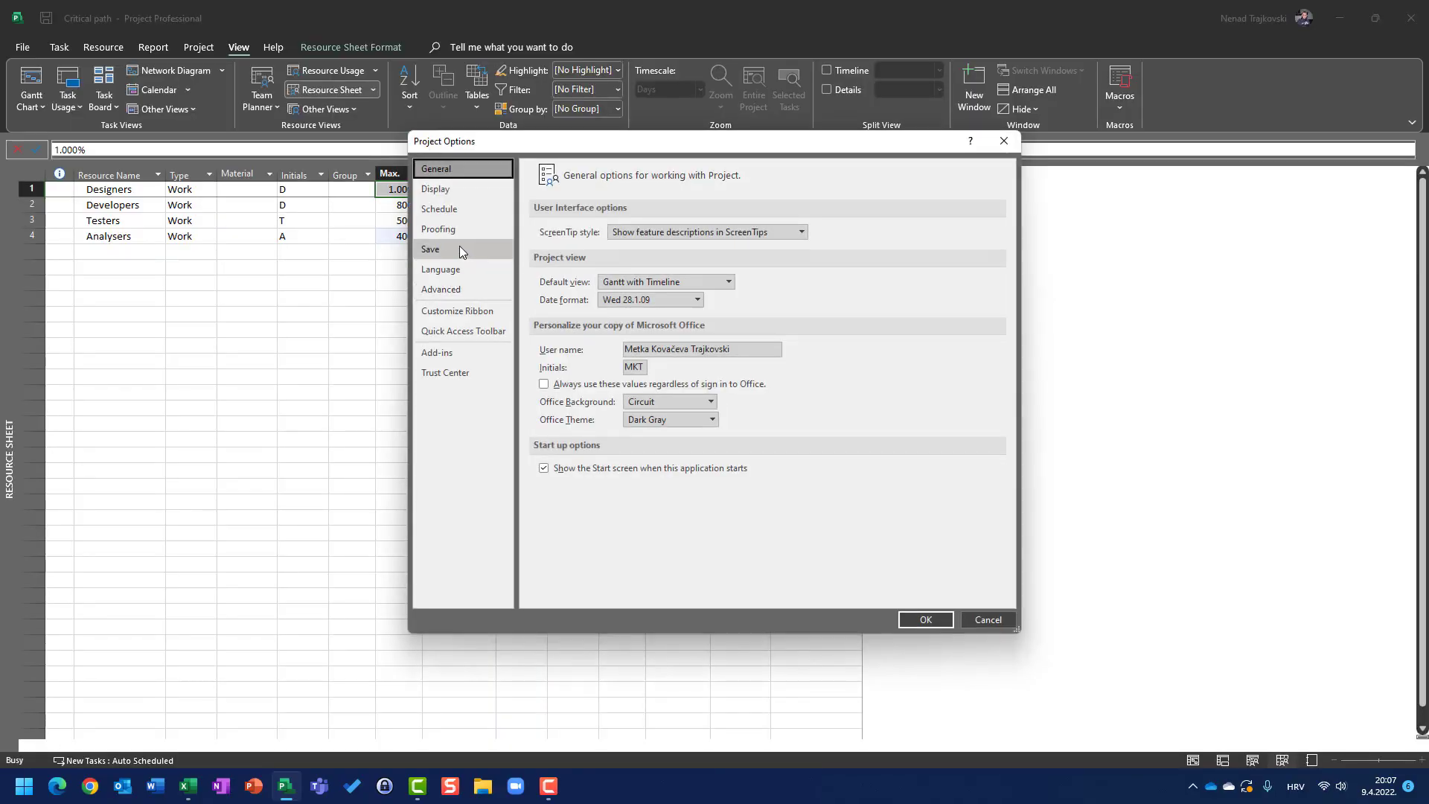
{"action": "left_click", "coordinate": [448, 209]}
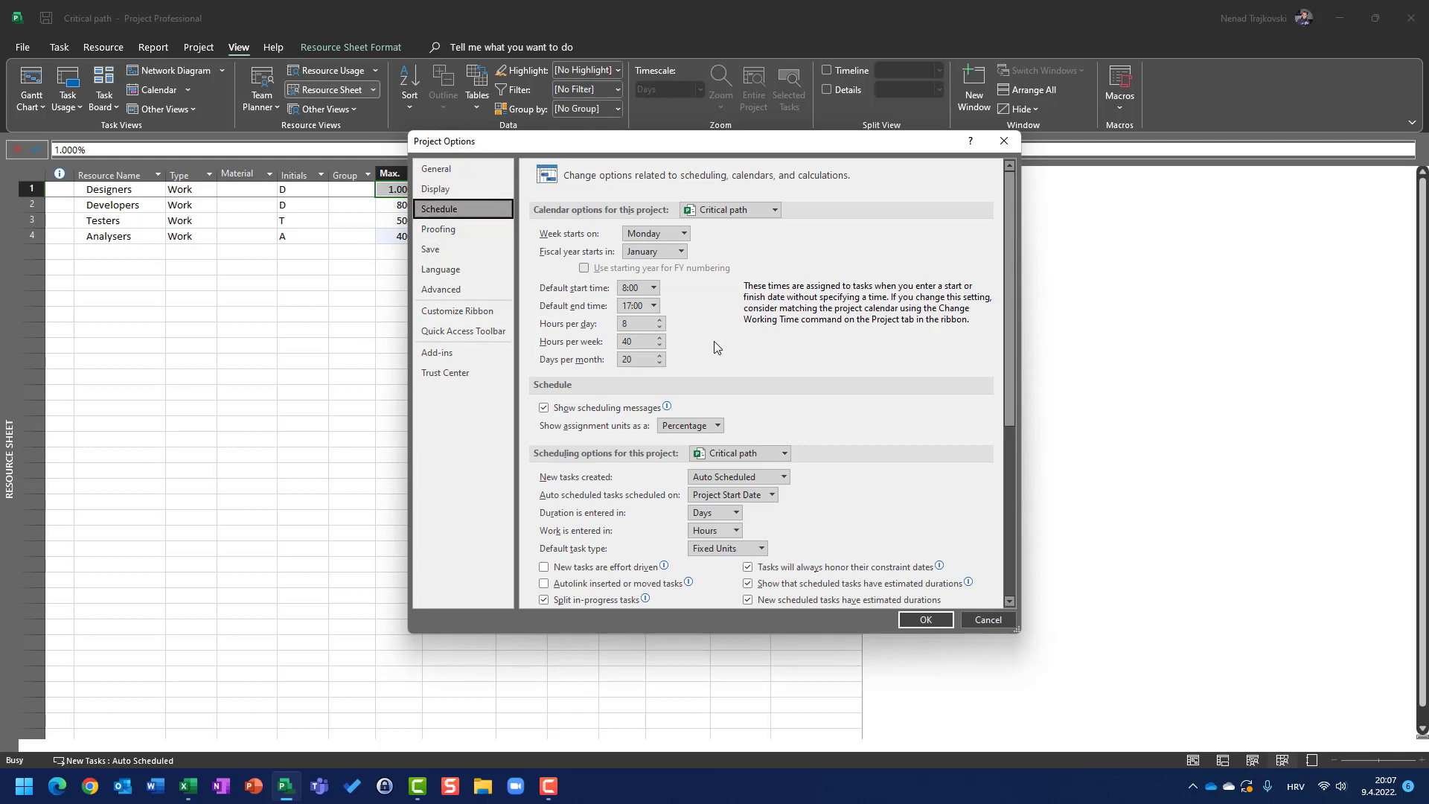
{"action": "left_click", "coordinate": [677, 429]}
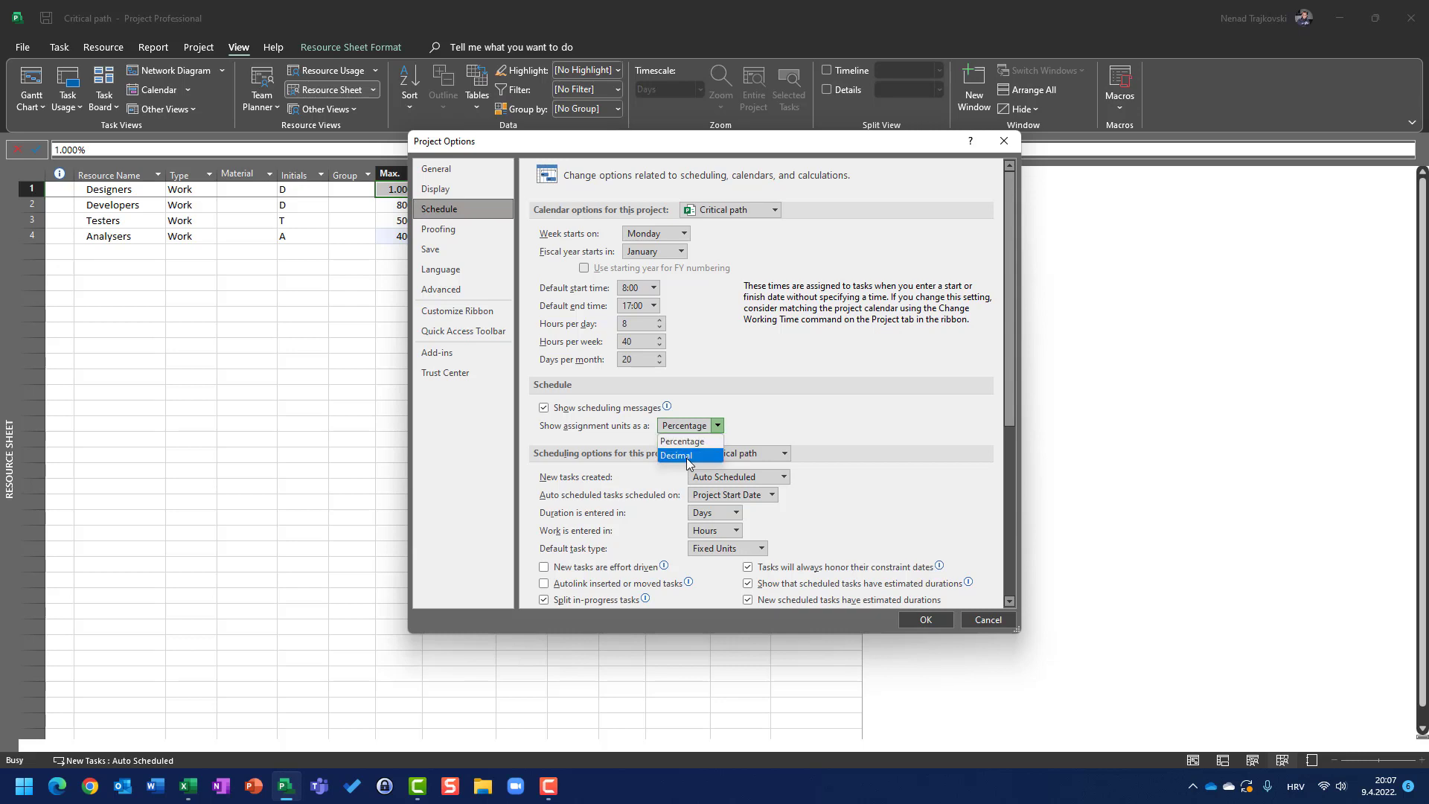
{"action": "left_click", "coordinate": [686, 456]}
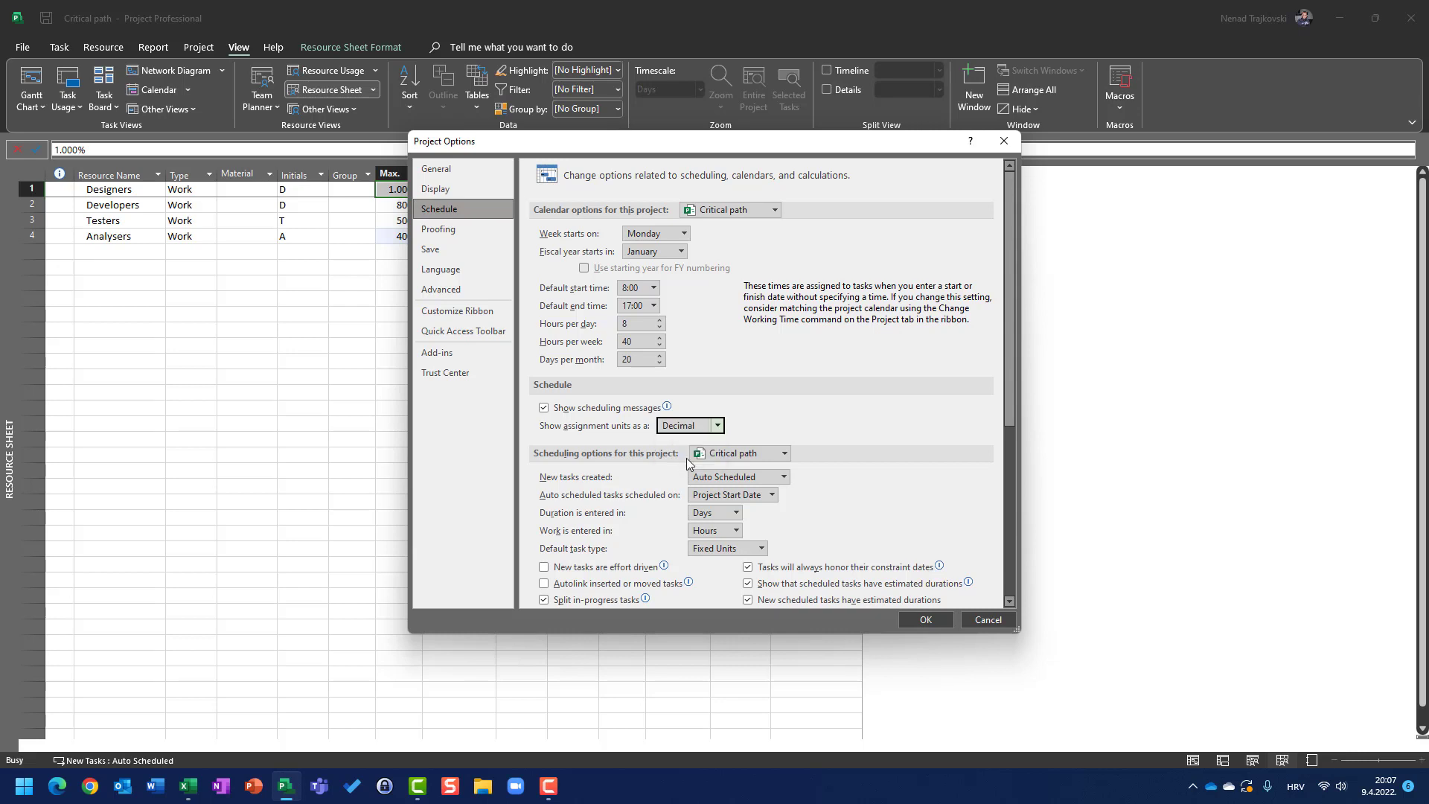
{"action": "left_click", "coordinate": [925, 621]}
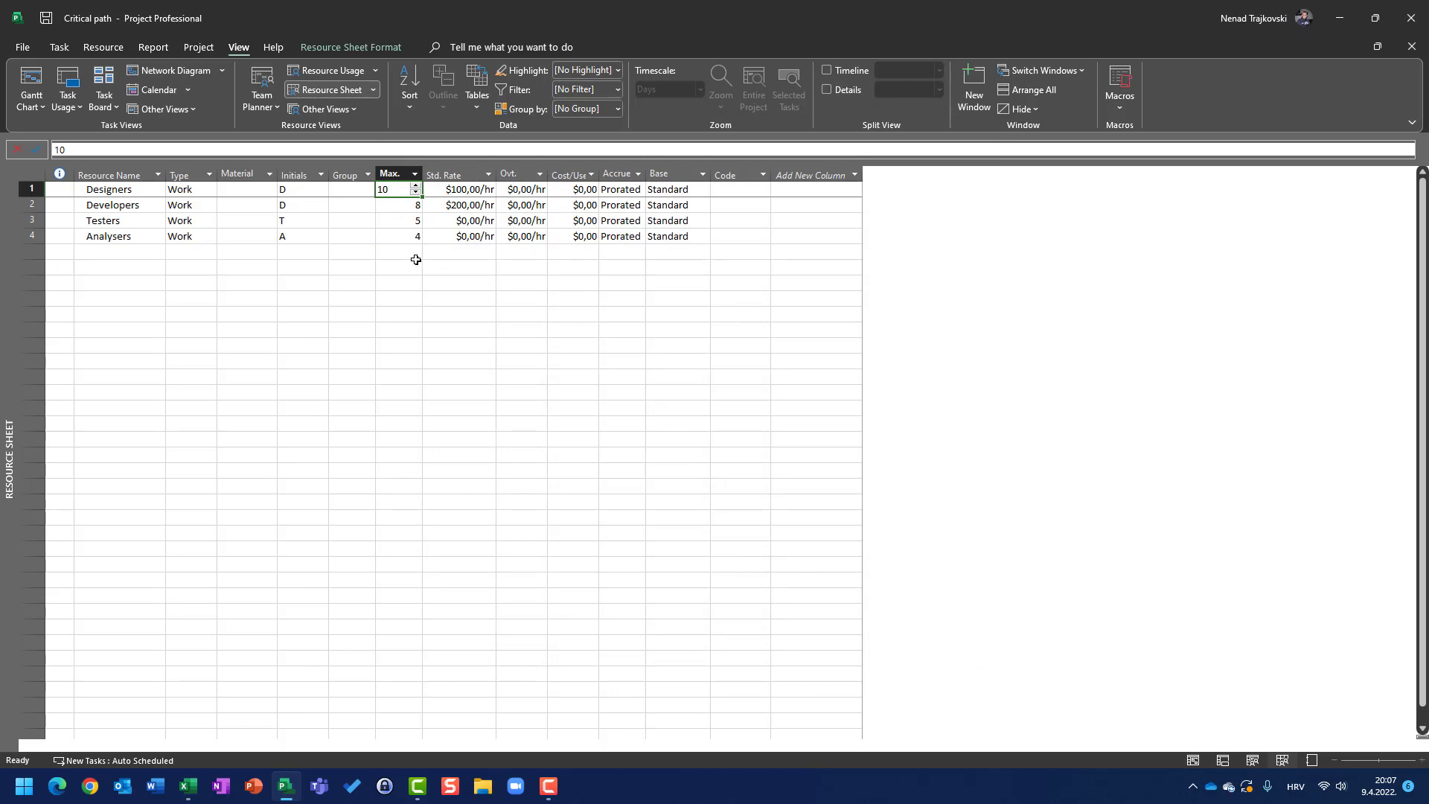
Add a new resource below Analysers, entering an individual person's first name as the resource name
{"action": "key", "text": "Down"}
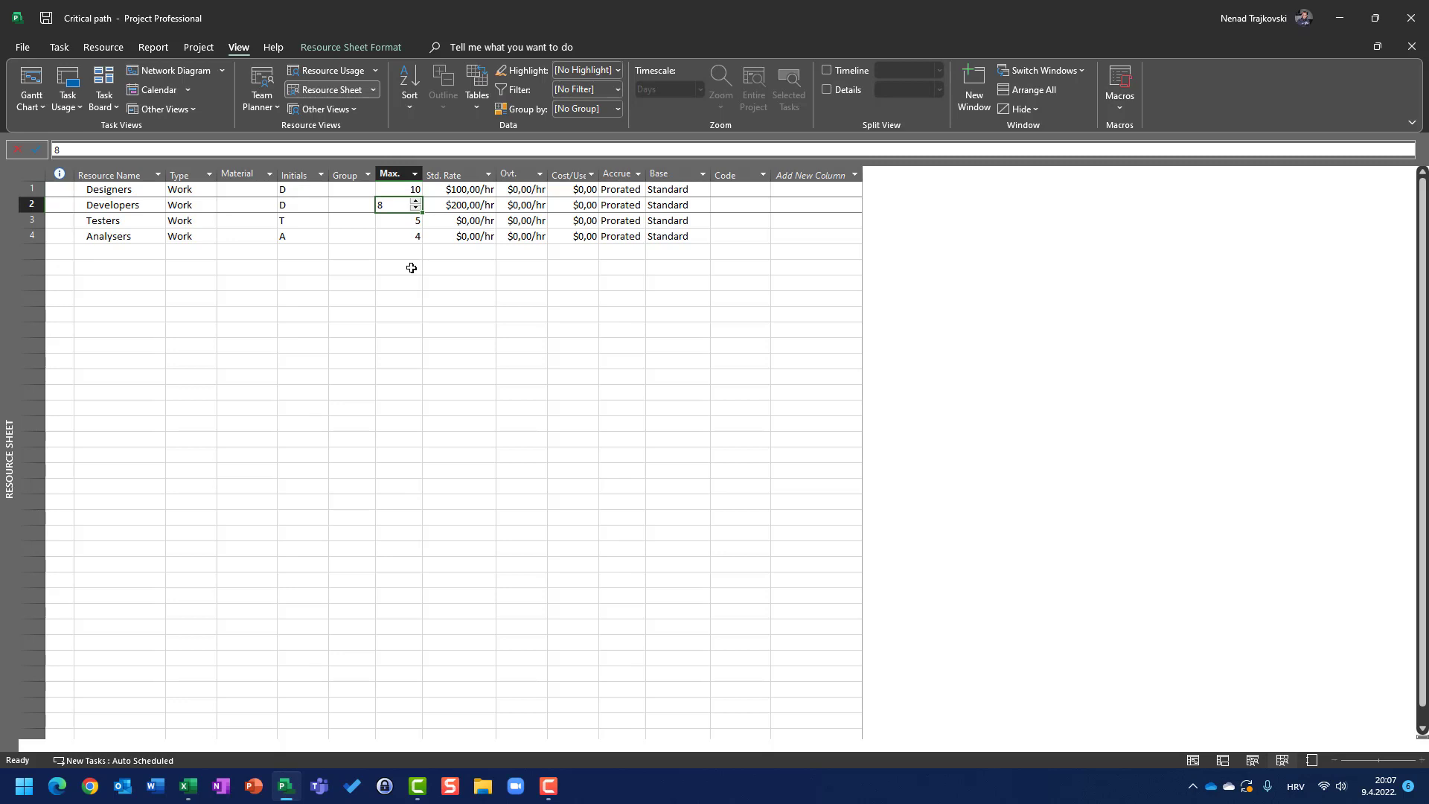
{"action": "key", "text": "Down"}
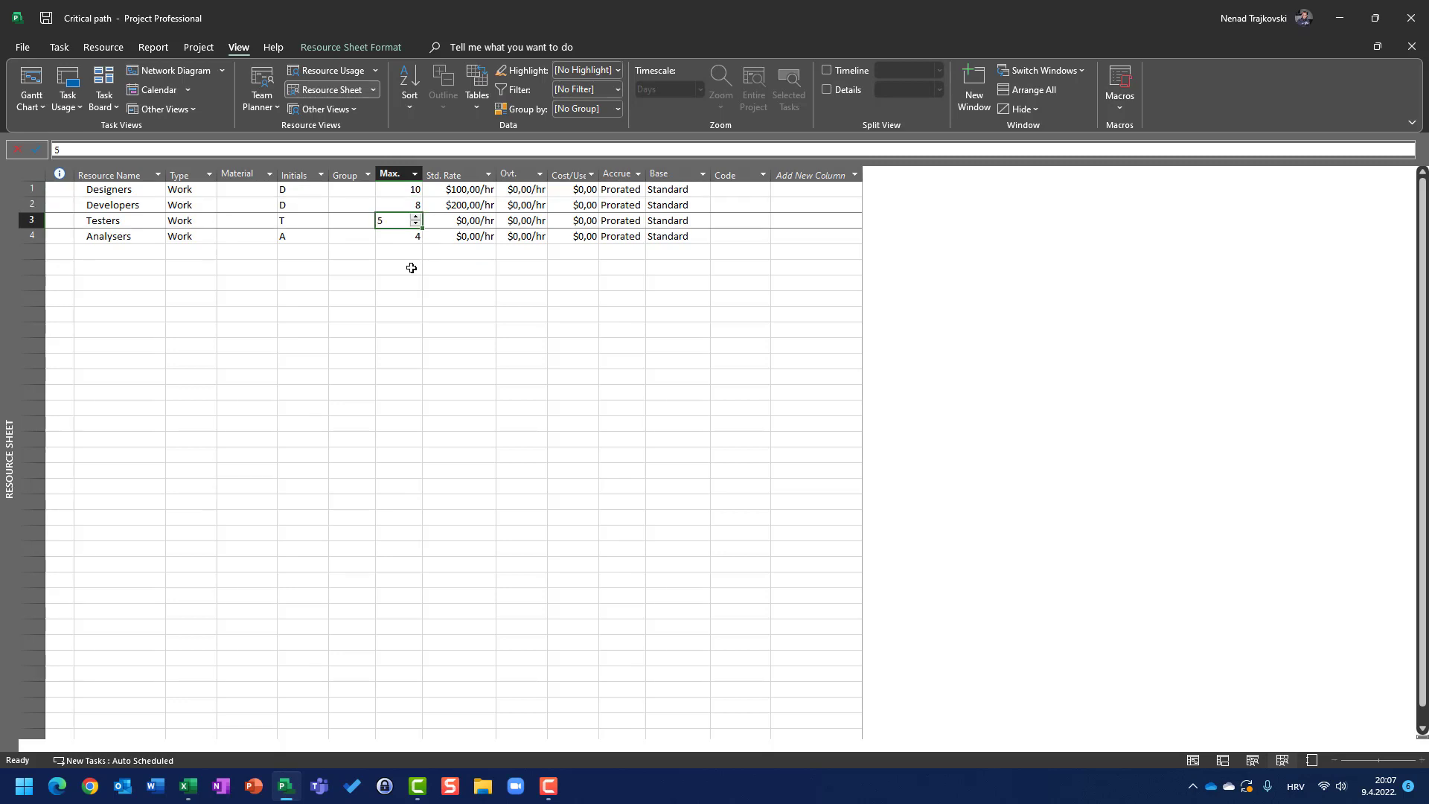
{"action": "key", "text": "Down"}
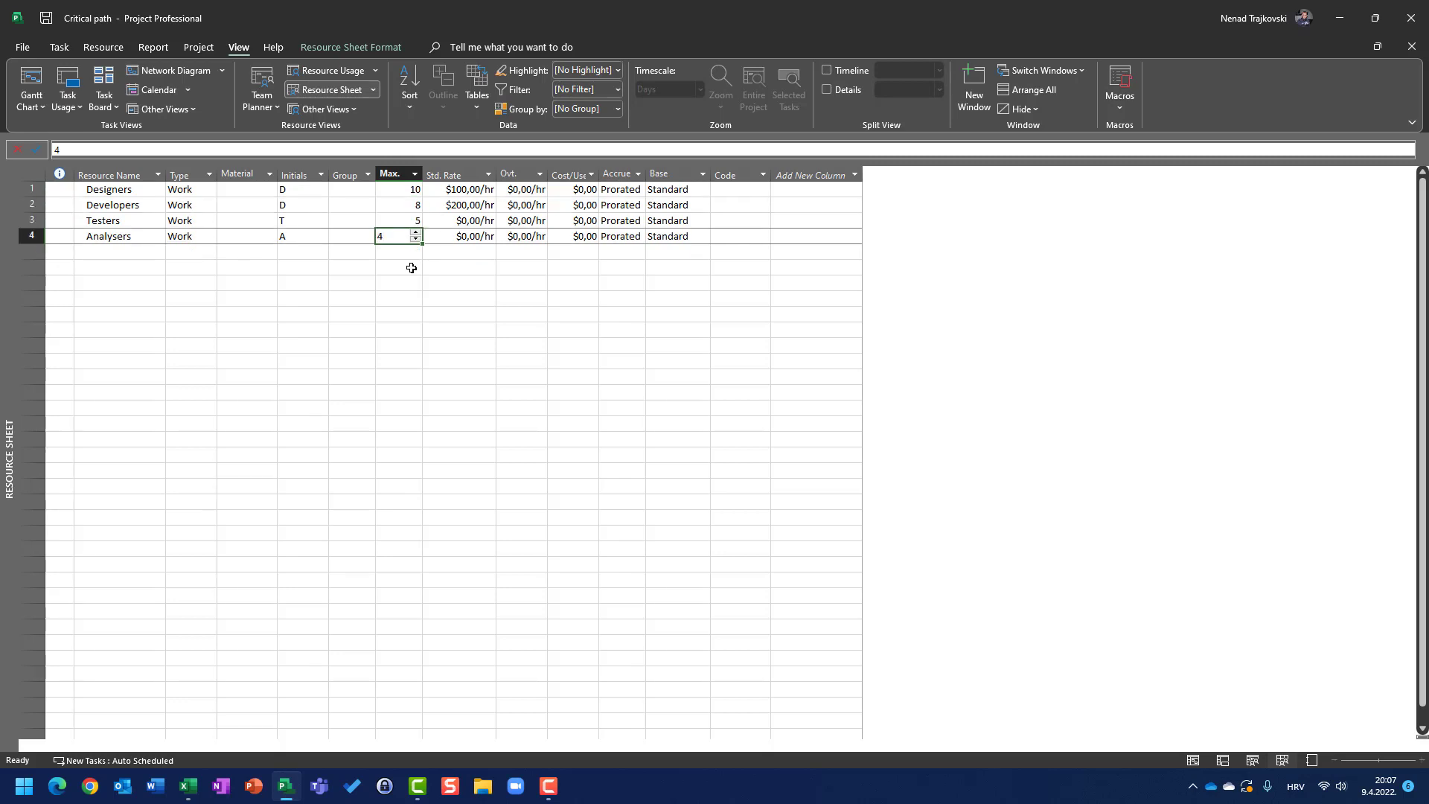
{"action": "key", "text": "Left"}
{"action": "key", "text": "Left"}
{"action": "key", "text": "Left"}
{"action": "key", "text": "Left"}
{"action": "key", "text": "Left"}
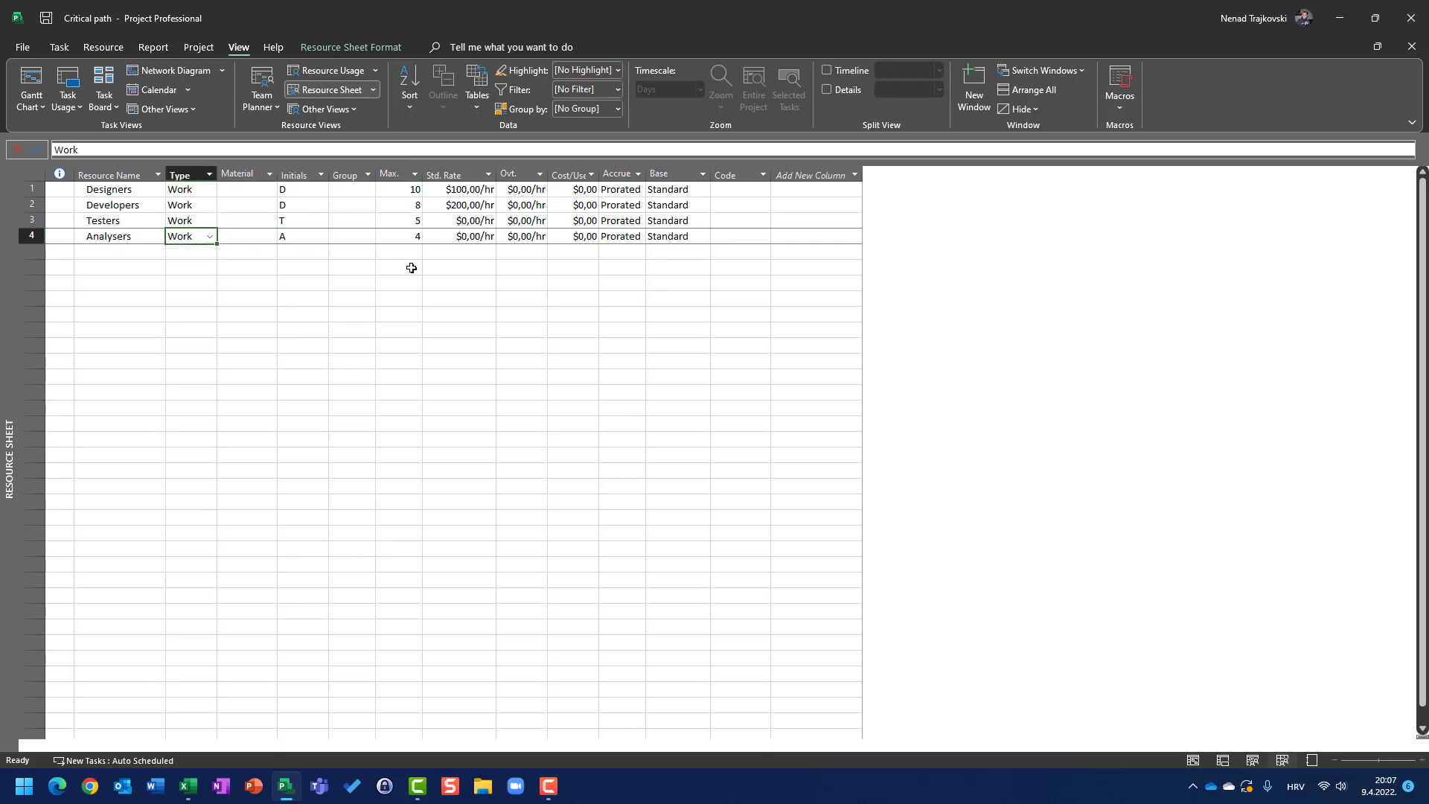
{"action": "key", "text": "Down"}
{"action": "type", "text": "Jon"}
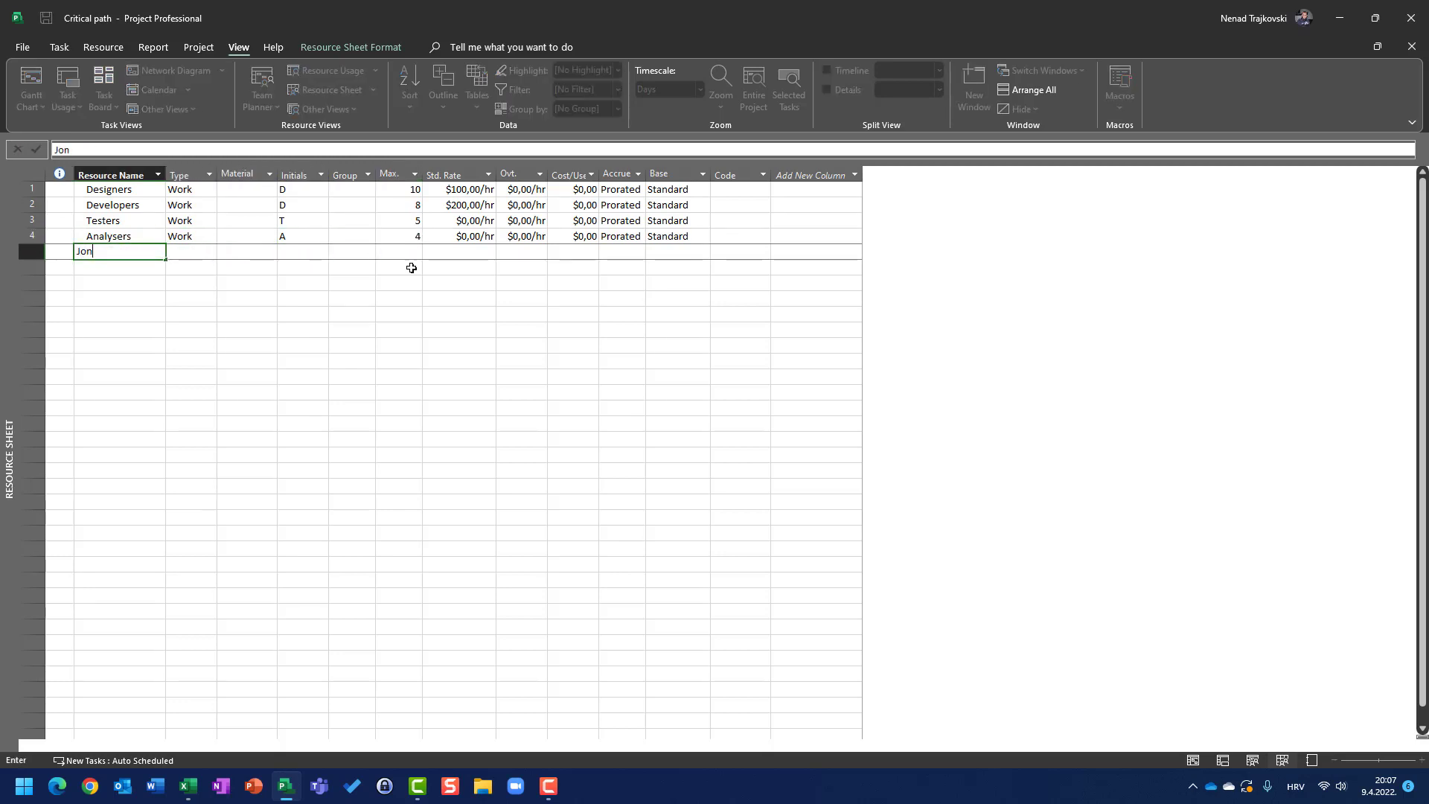
{"action": "key", "text": "BackSpace"}
{"action": "type", "text": "hn"}
{"action": "key", "text": "Return"}
{"action": "key", "text": "Up"}
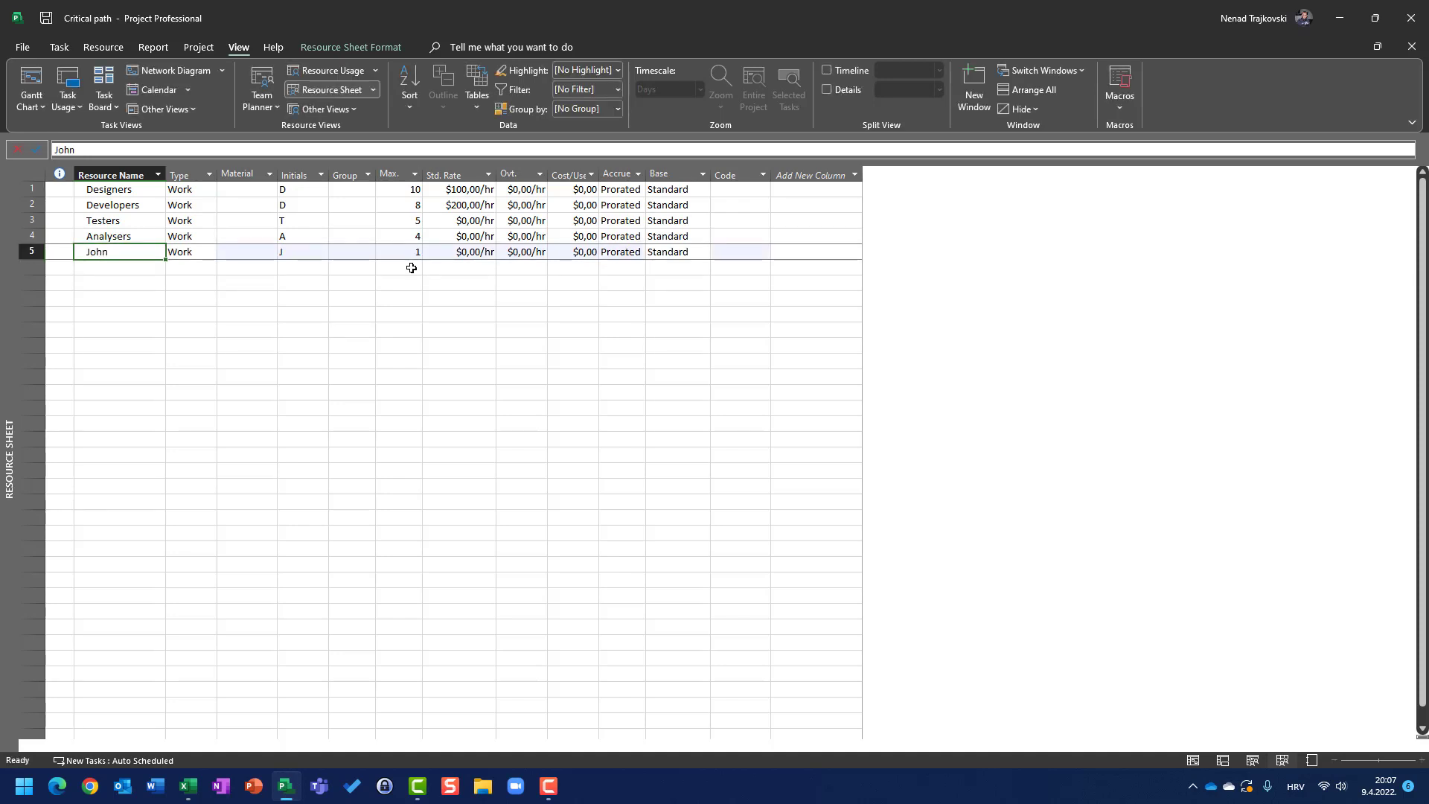
Set the maximum units of the individual resource below Analysers to 50
{"action": "key", "text": "Right"}
{"action": "key", "text": "Right"}
{"action": "key", "text": "Right"}
{"action": "key", "text": "Right"}
{"action": "key", "text": "Right"}
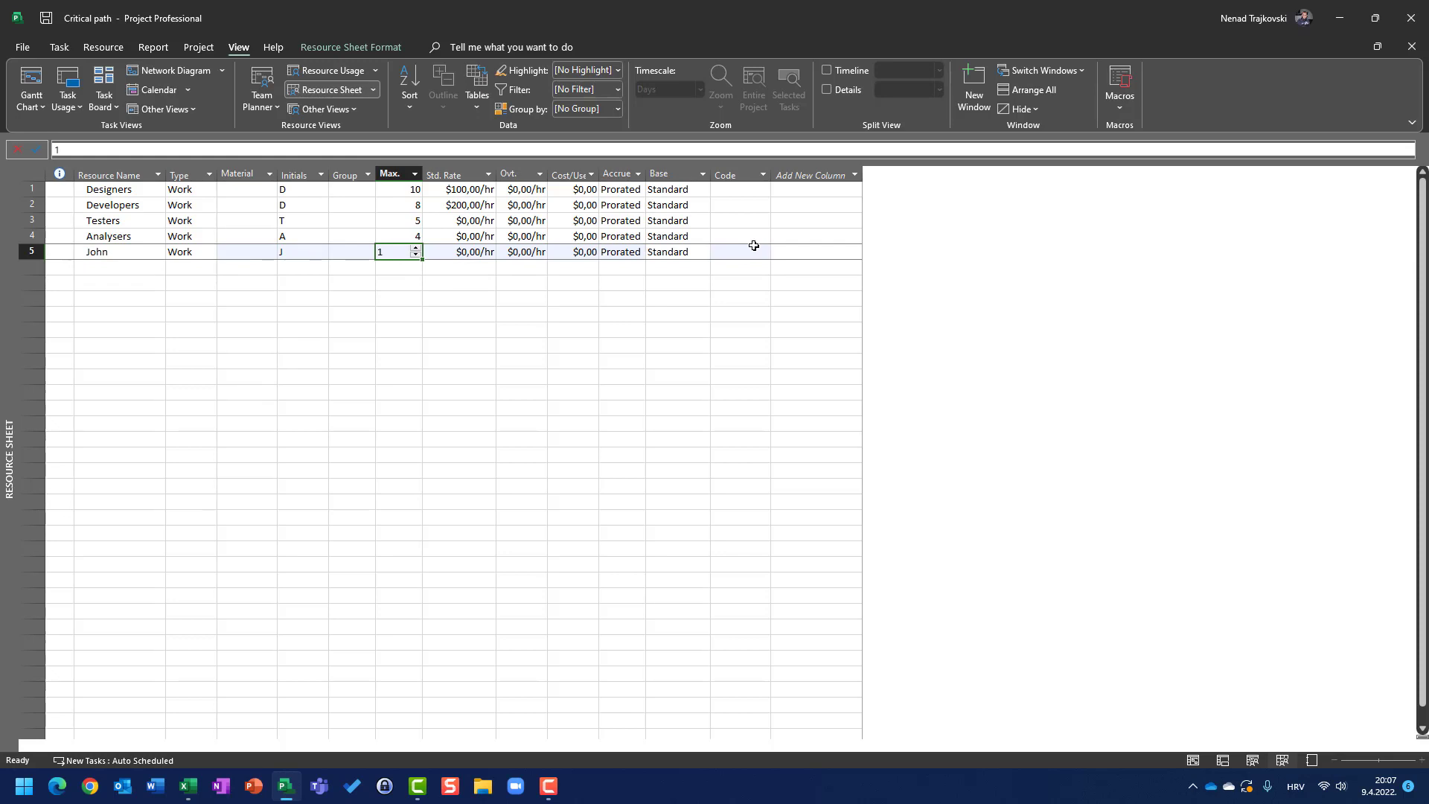
{"action": "type", "text": "50"}
{"action": "key", "text": "Return"}
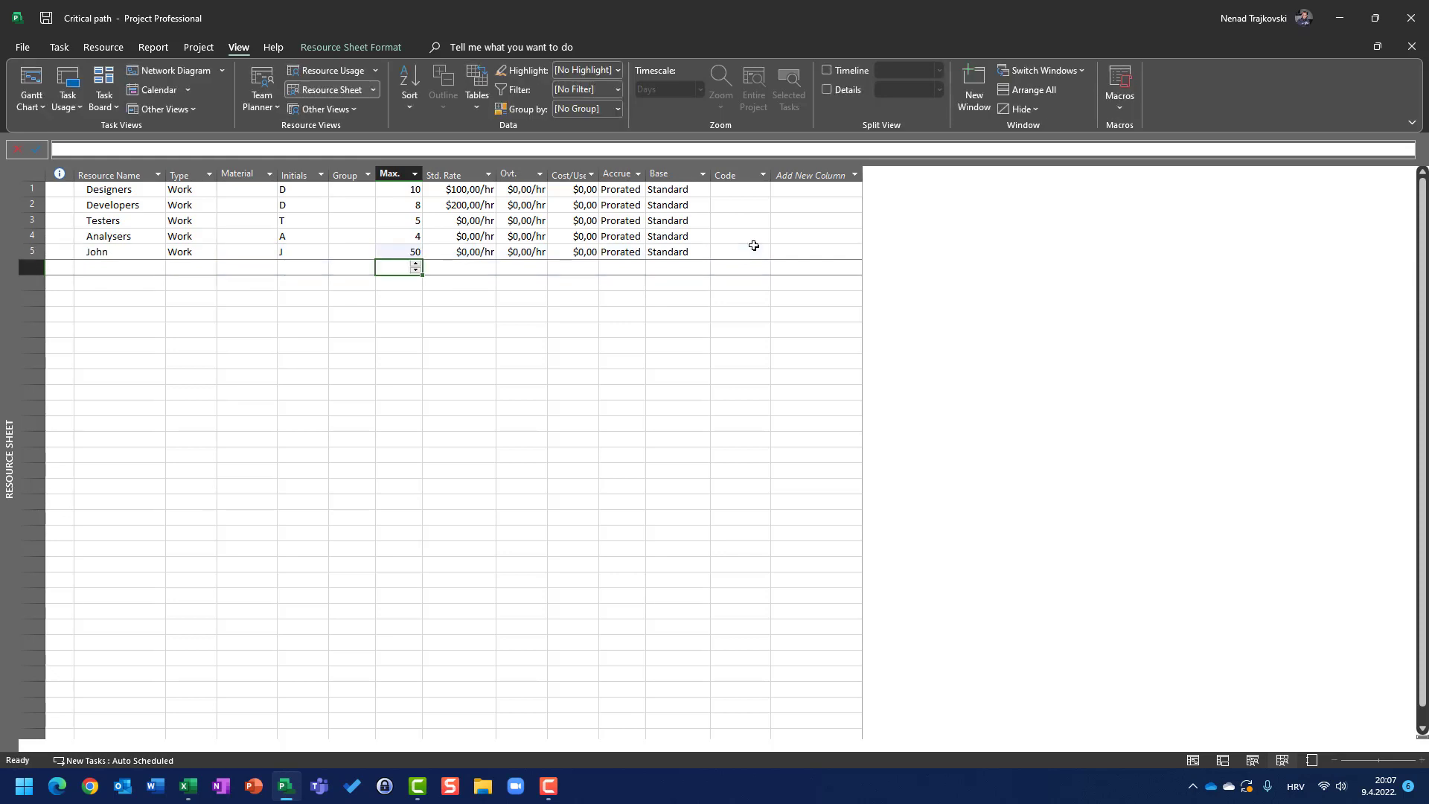
Correct the individual resource's maximum units to 0,5
{"action": "key", "text": "Up"}
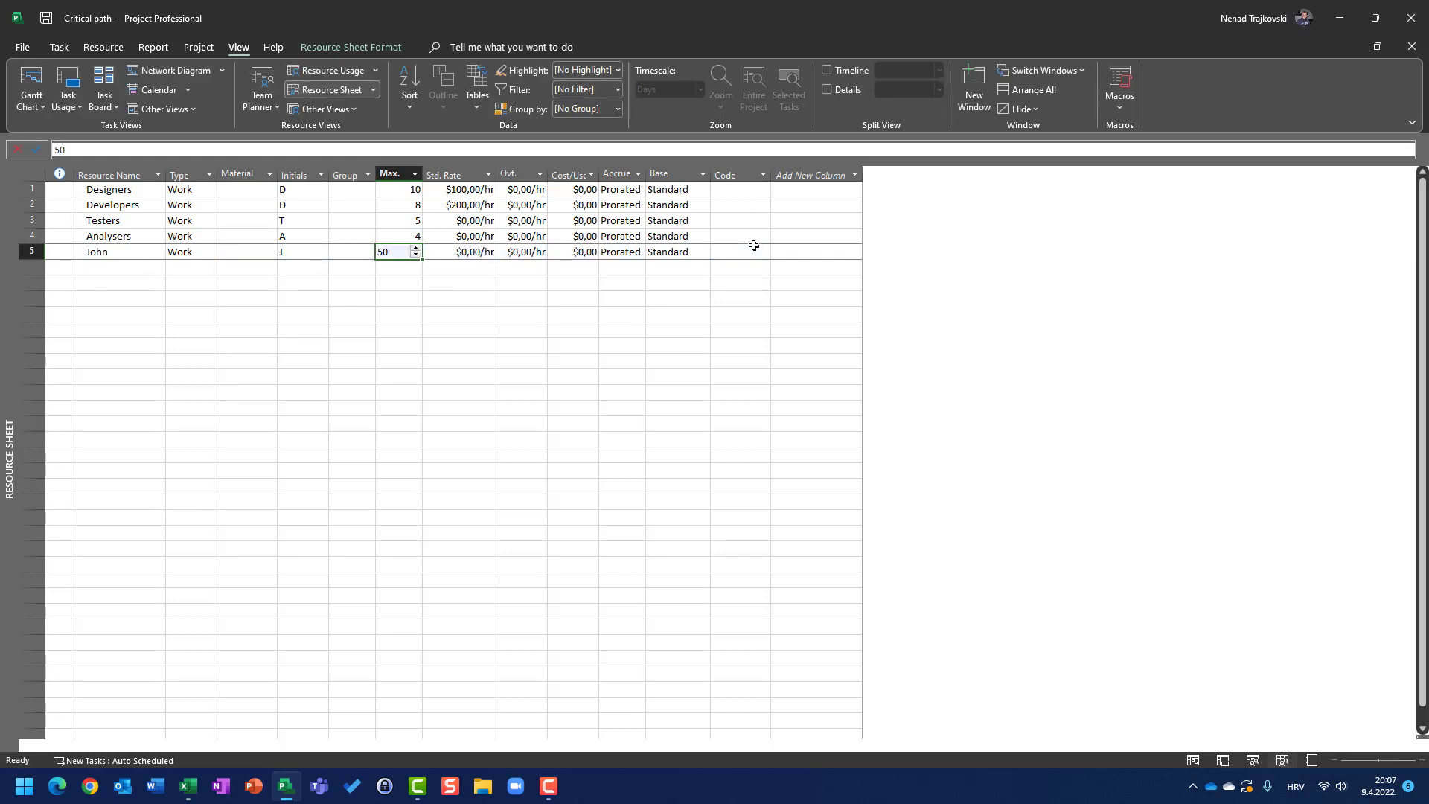
{"action": "type", "text": "0,"}
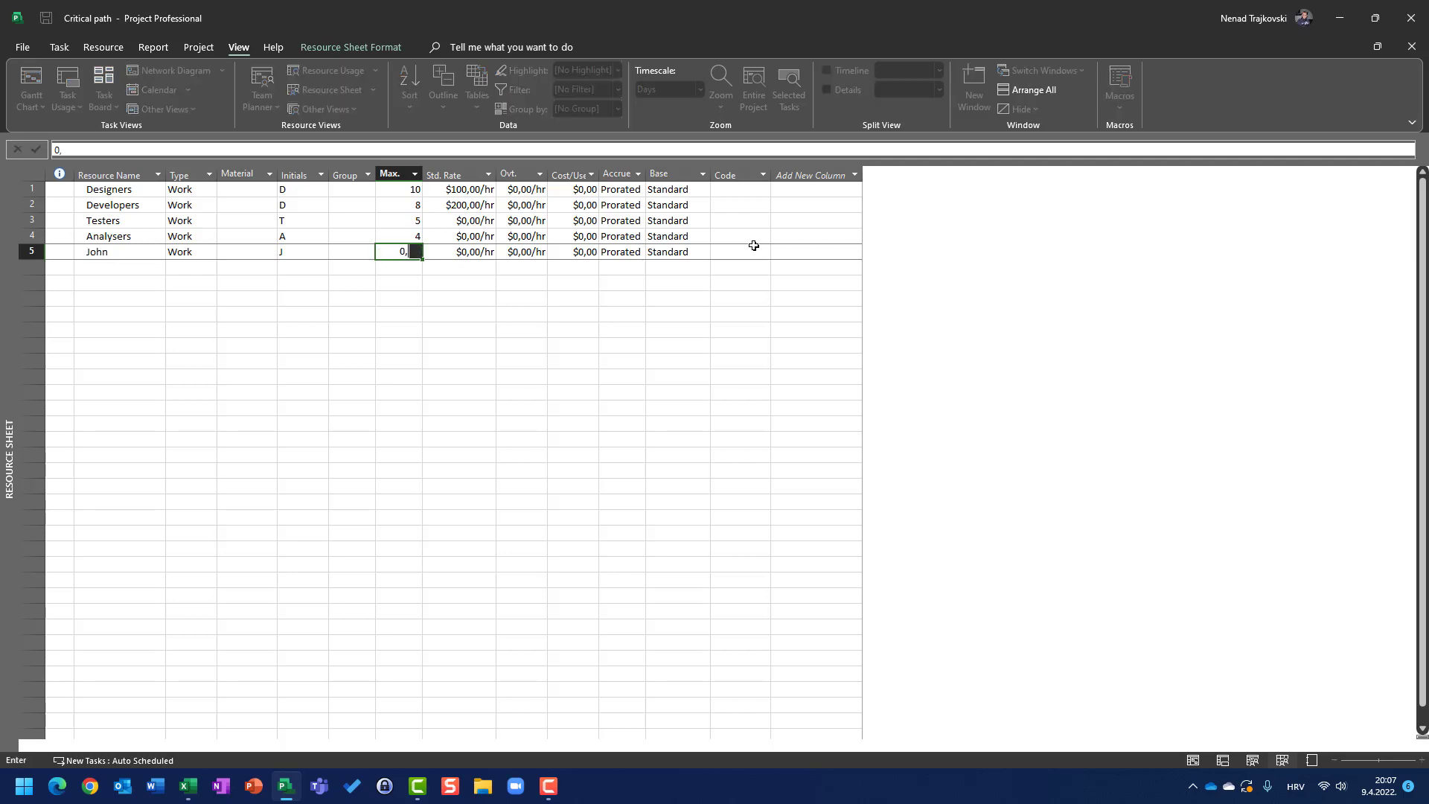
{"action": "type", "text": "5"}
{"action": "key", "text": "Return"}
Review the decimal maximum units of every resource, from Designers down to the individual resource
{"action": "key", "text": "Up"}
{"action": "key", "text": "Up"}
{"action": "key", "text": "Up"}
{"action": "key", "text": "Up"}
{"action": "key", "text": "Up"}
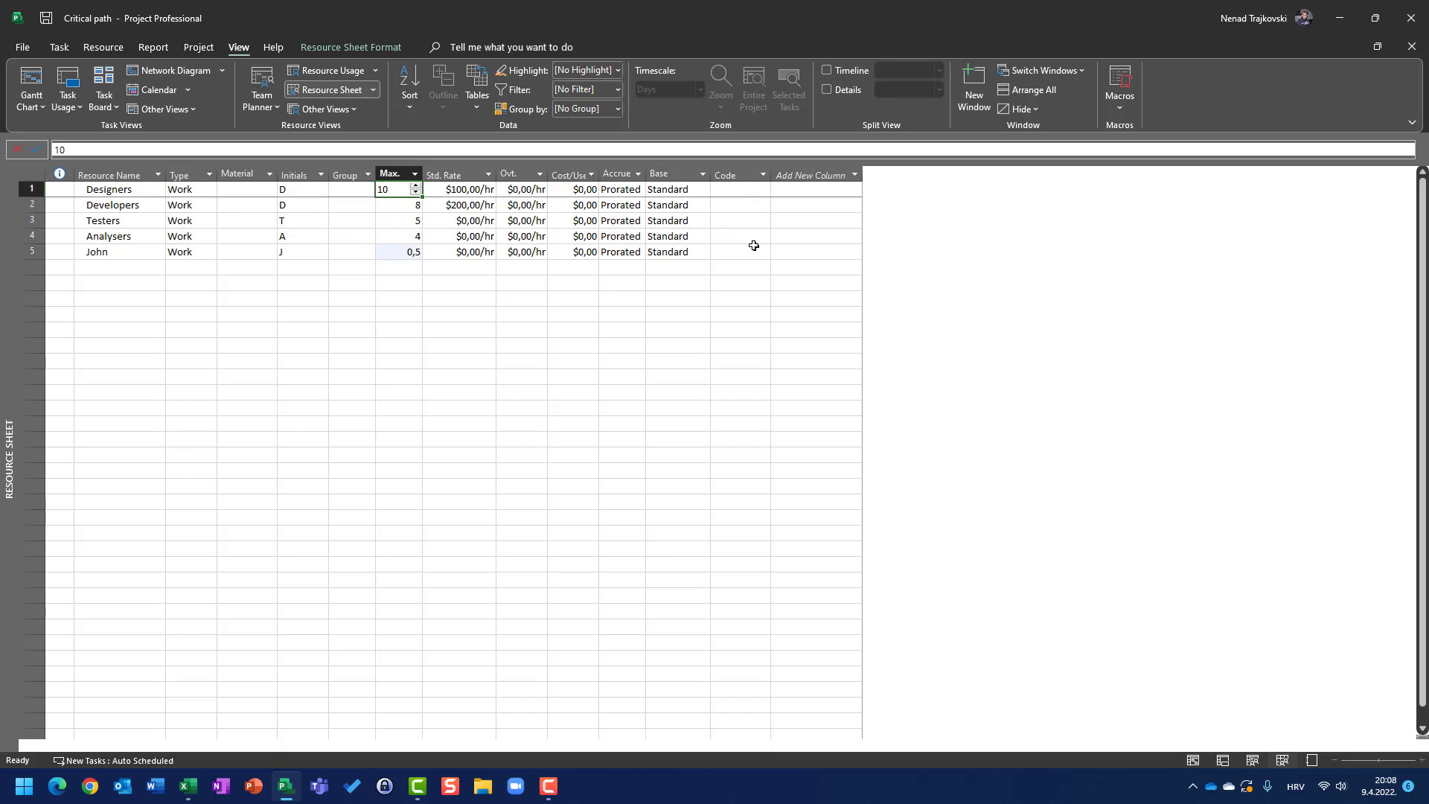
{"action": "key", "text": "Down"}
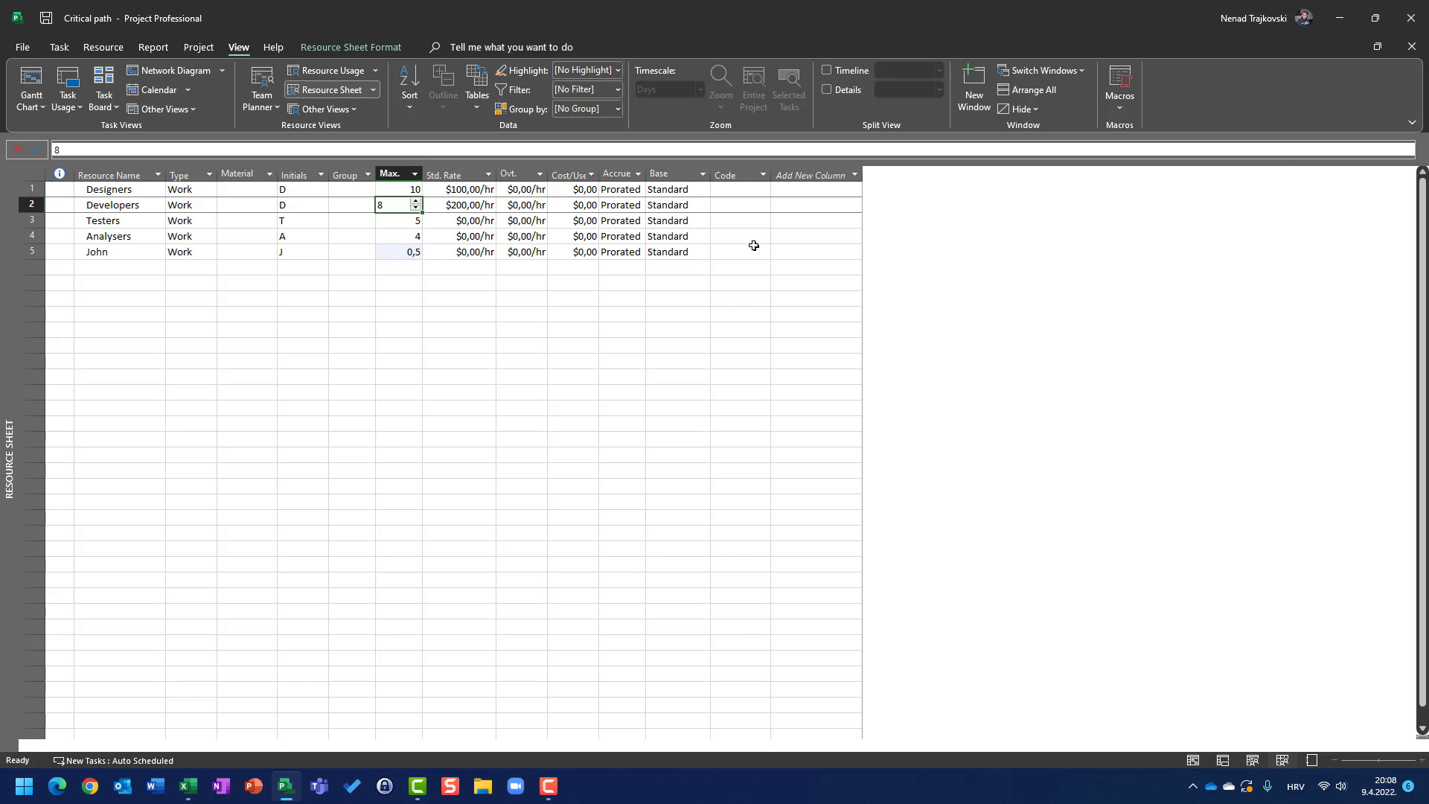
{"action": "key", "text": "Down"}
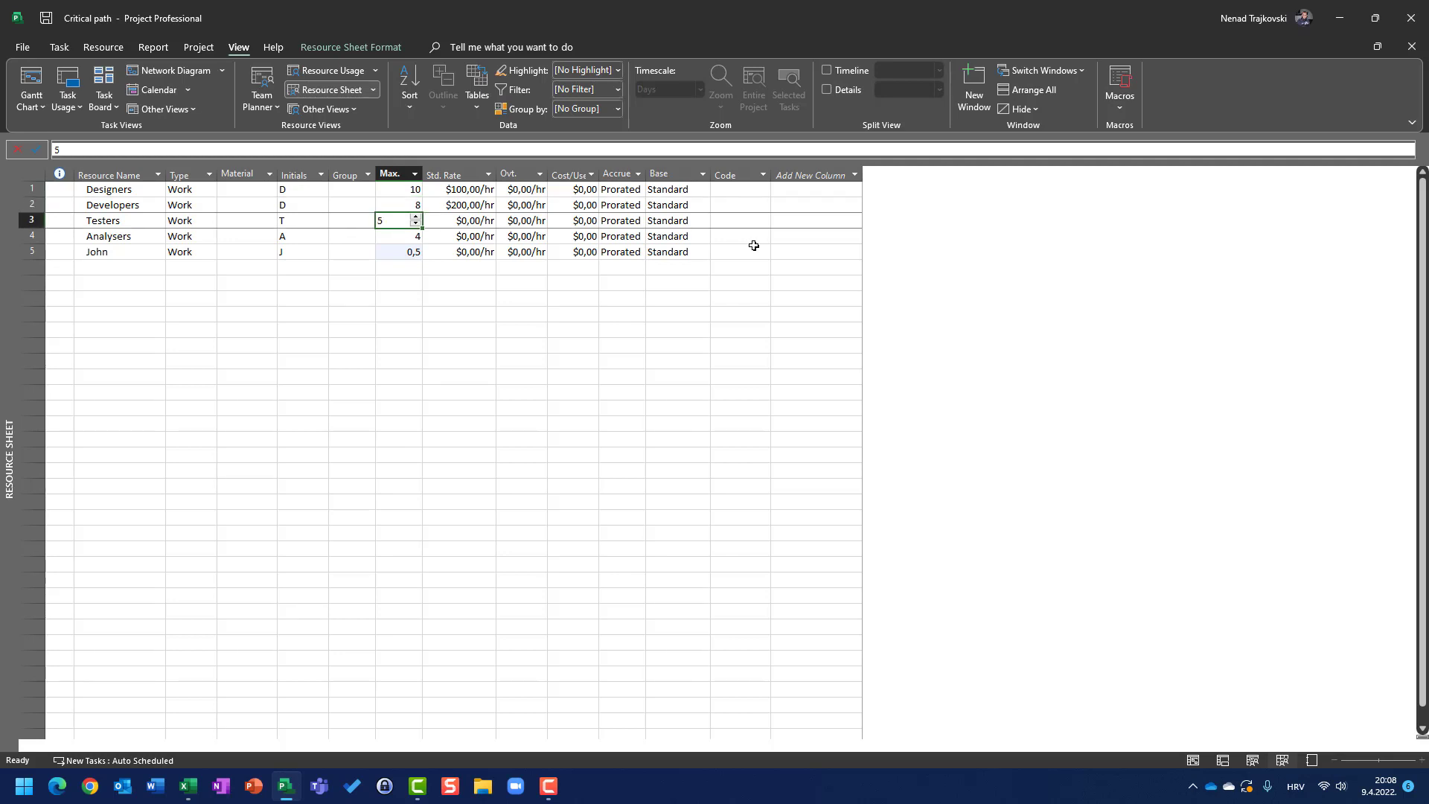
{"action": "key", "text": "Down"}
{"action": "key", "text": "Down"}
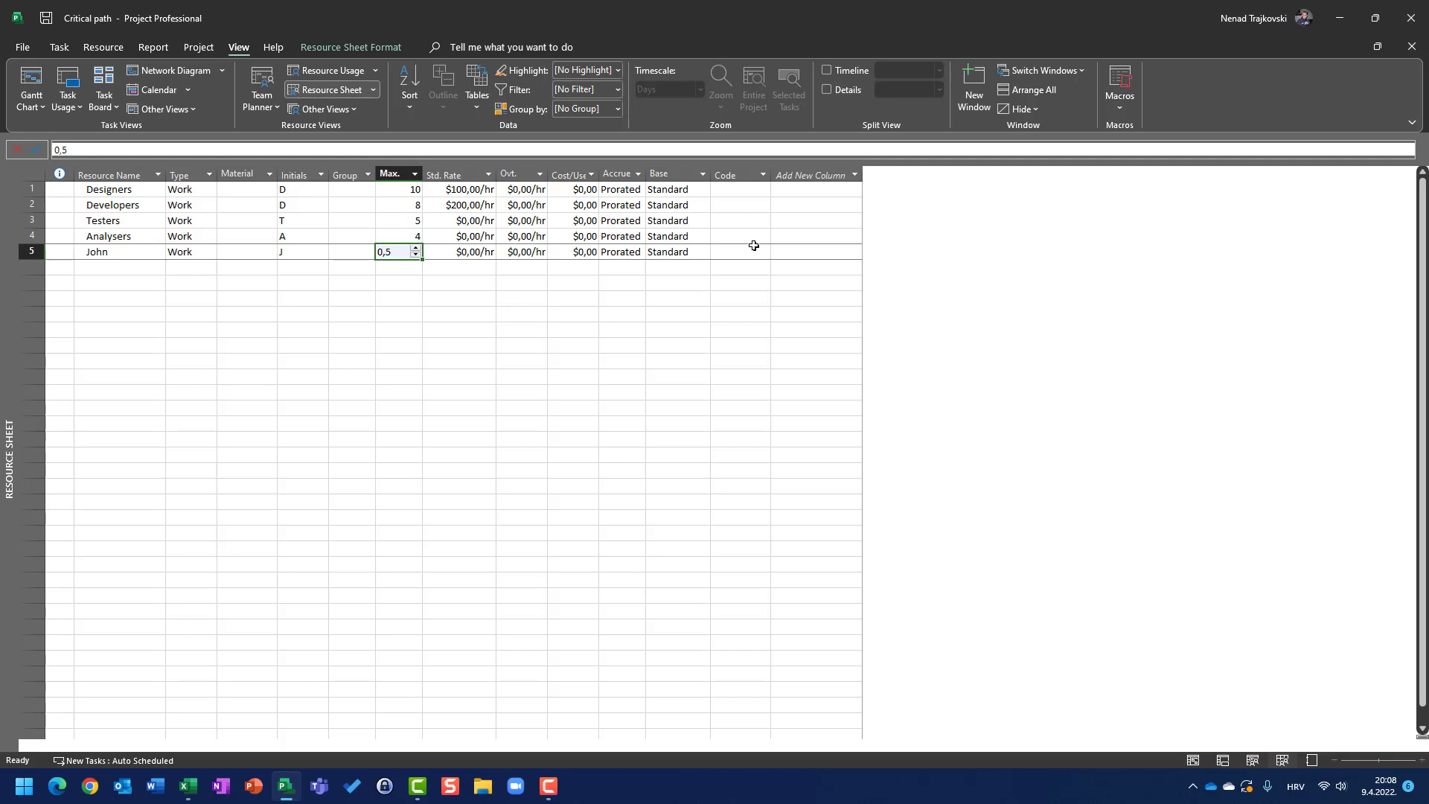
{"action": "left_click", "coordinate": [398, 195]}
{"action": "left_click", "coordinate": [401, 206]}
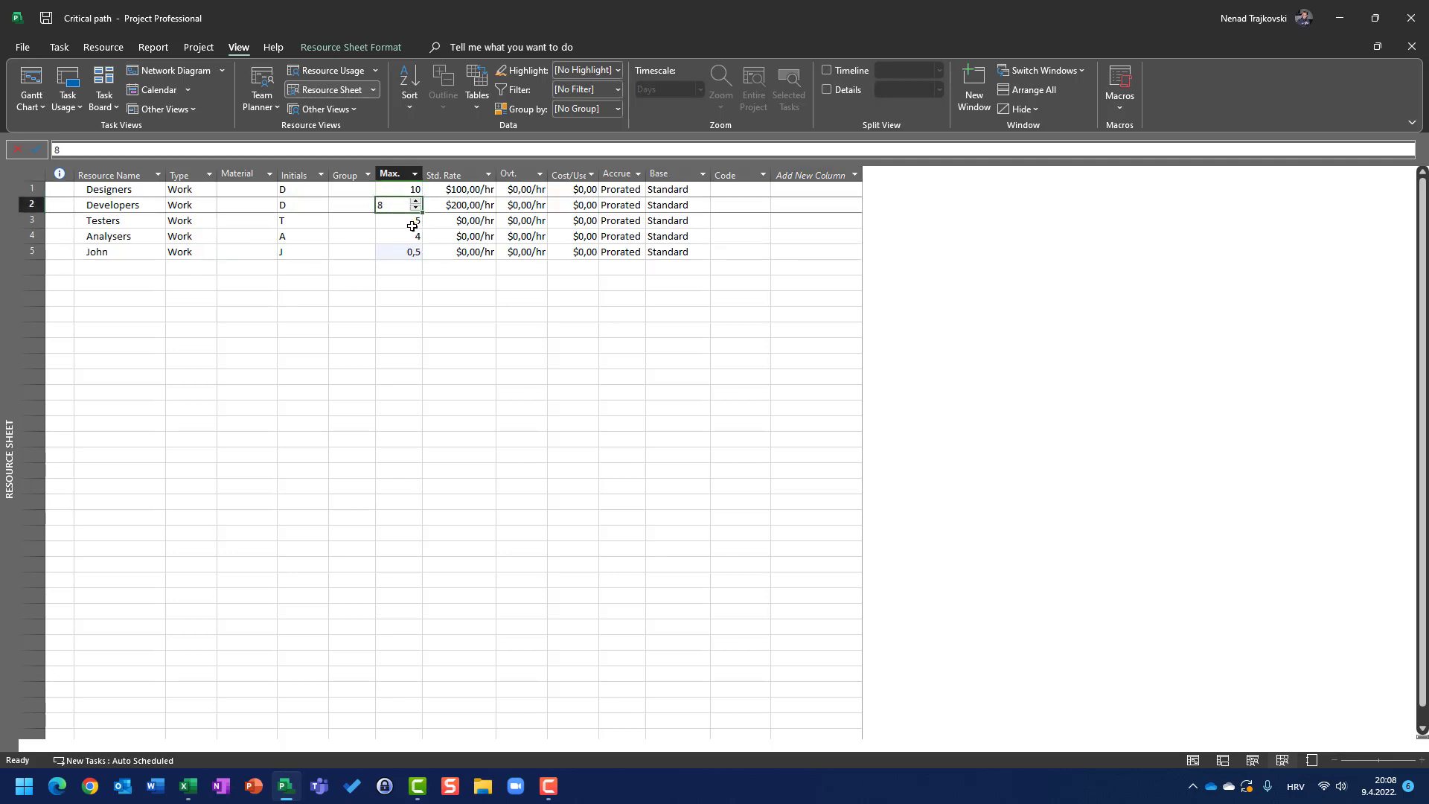
{"action": "left_click", "coordinate": [411, 221]}
{"action": "left_click", "coordinate": [410, 237]}
{"action": "left_click", "coordinate": [403, 252]}
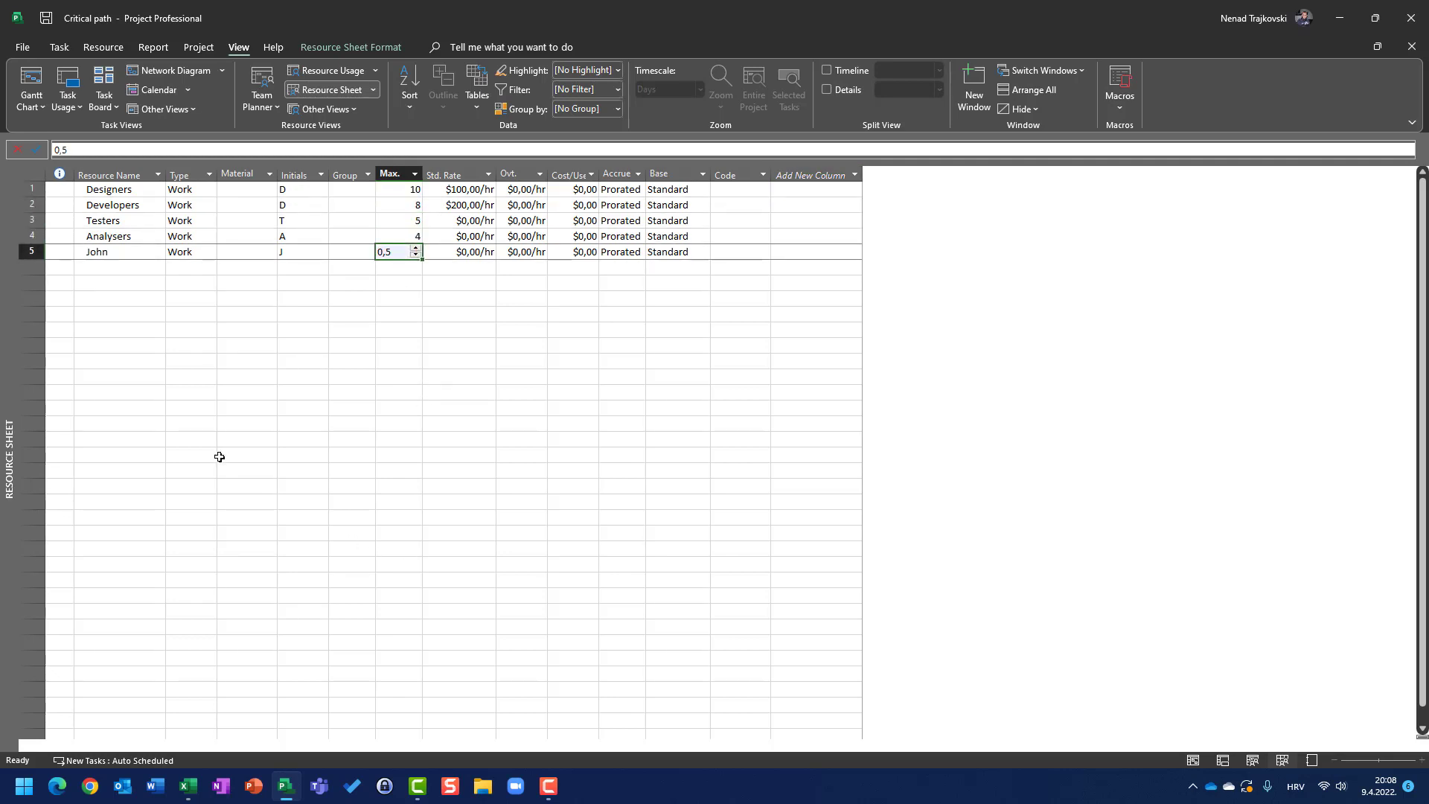
In the project's schedule options, switch the display of assignment units back to Percentage
{"action": "left_click", "coordinate": [26, 49]}
{"action": "left_click", "coordinate": [37, 743]}
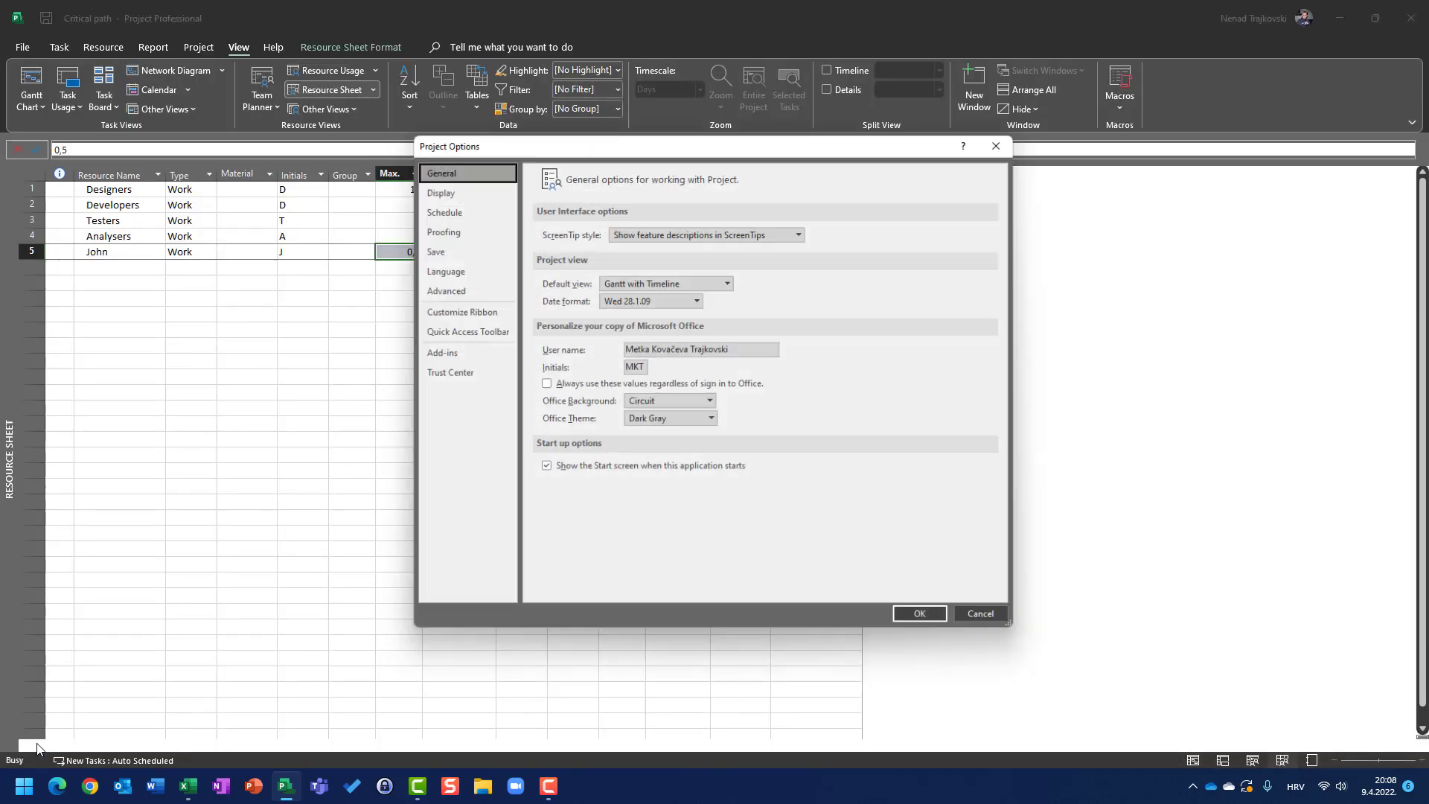
{"action": "left_click", "coordinate": [458, 213]}
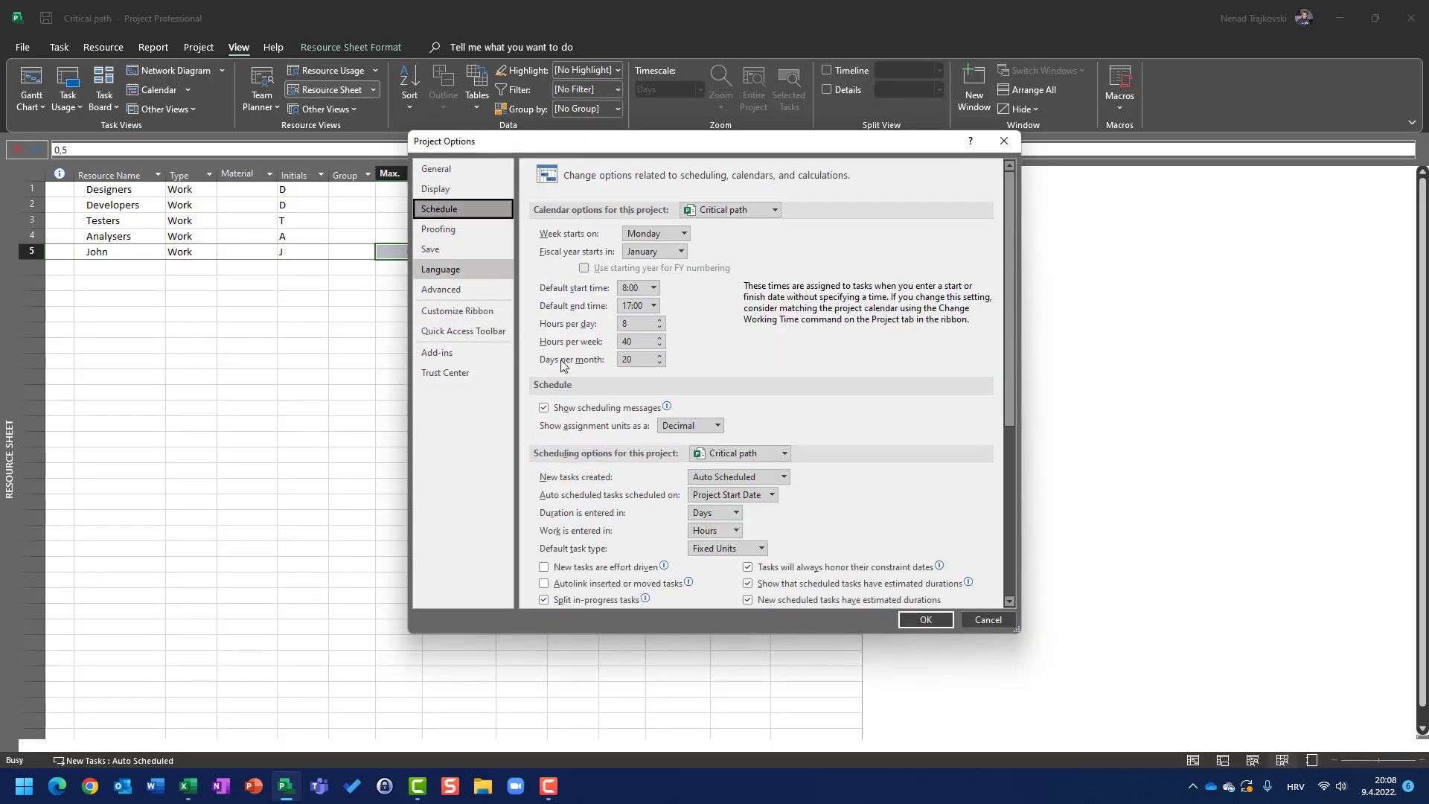
{"action": "left_click", "coordinate": [693, 429]}
{"action": "left_click", "coordinate": [698, 441]}
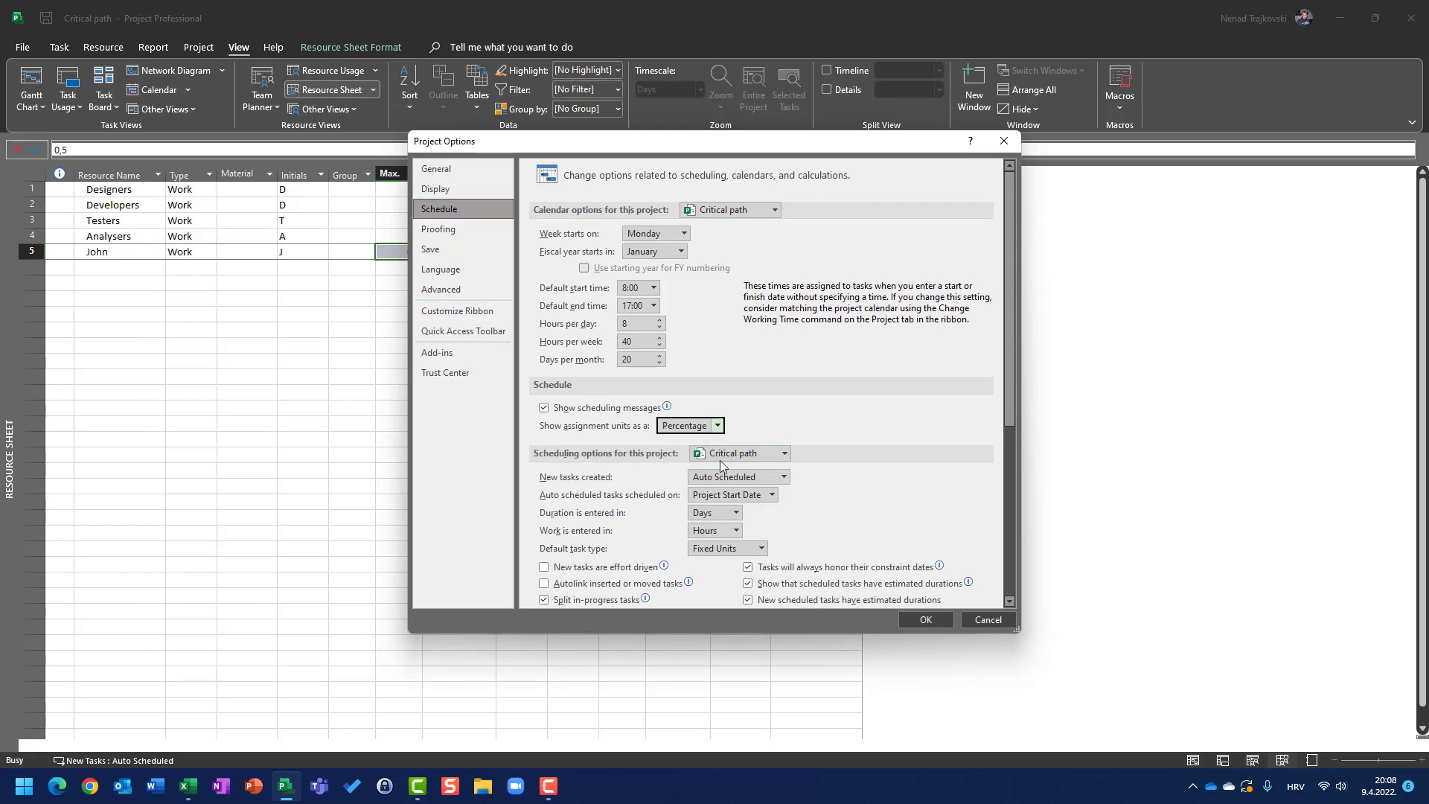
{"action": "left_click", "coordinate": [925, 619]}
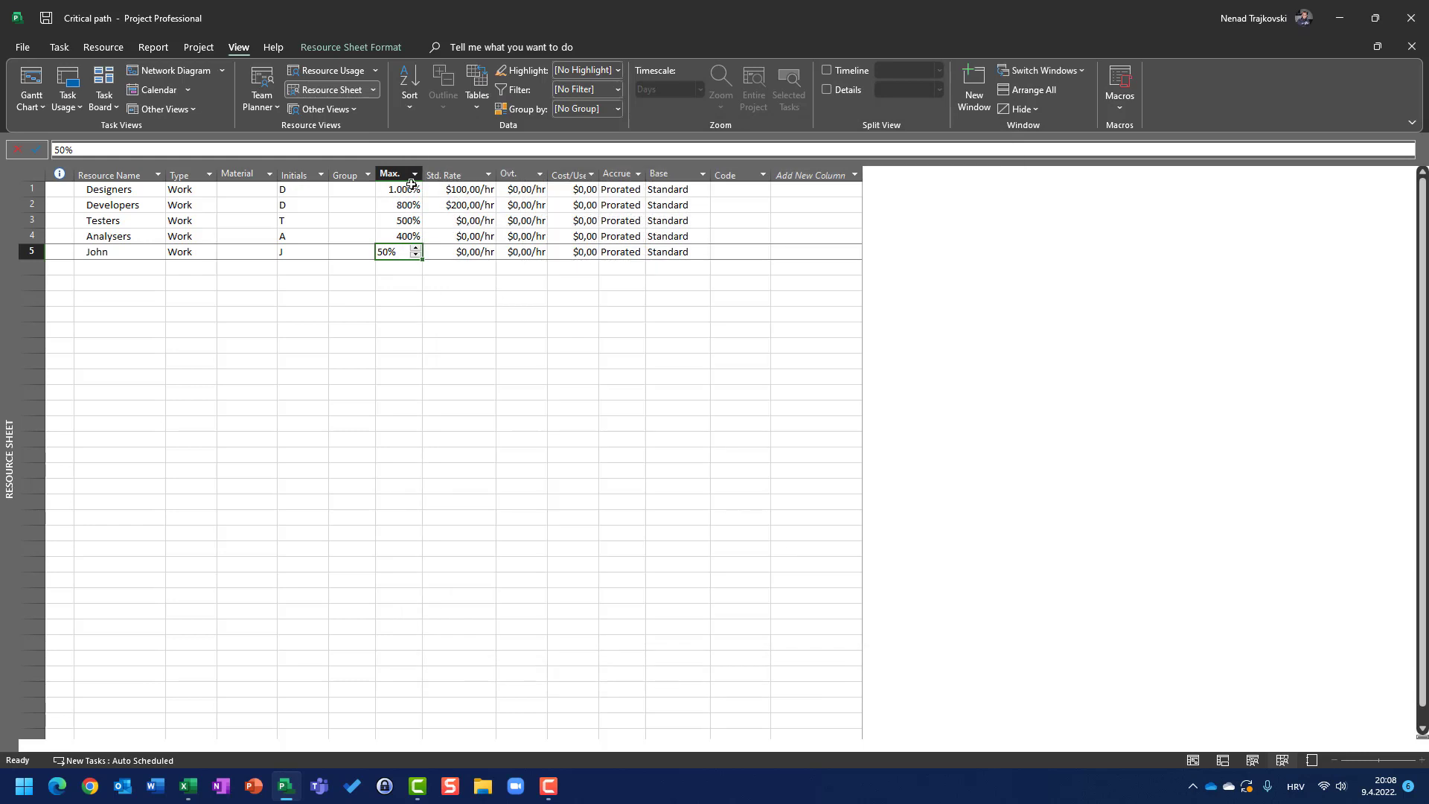
Examine the general resource information of Designers and close it without making changes
{"action": "left_click", "coordinate": [95, 253]}
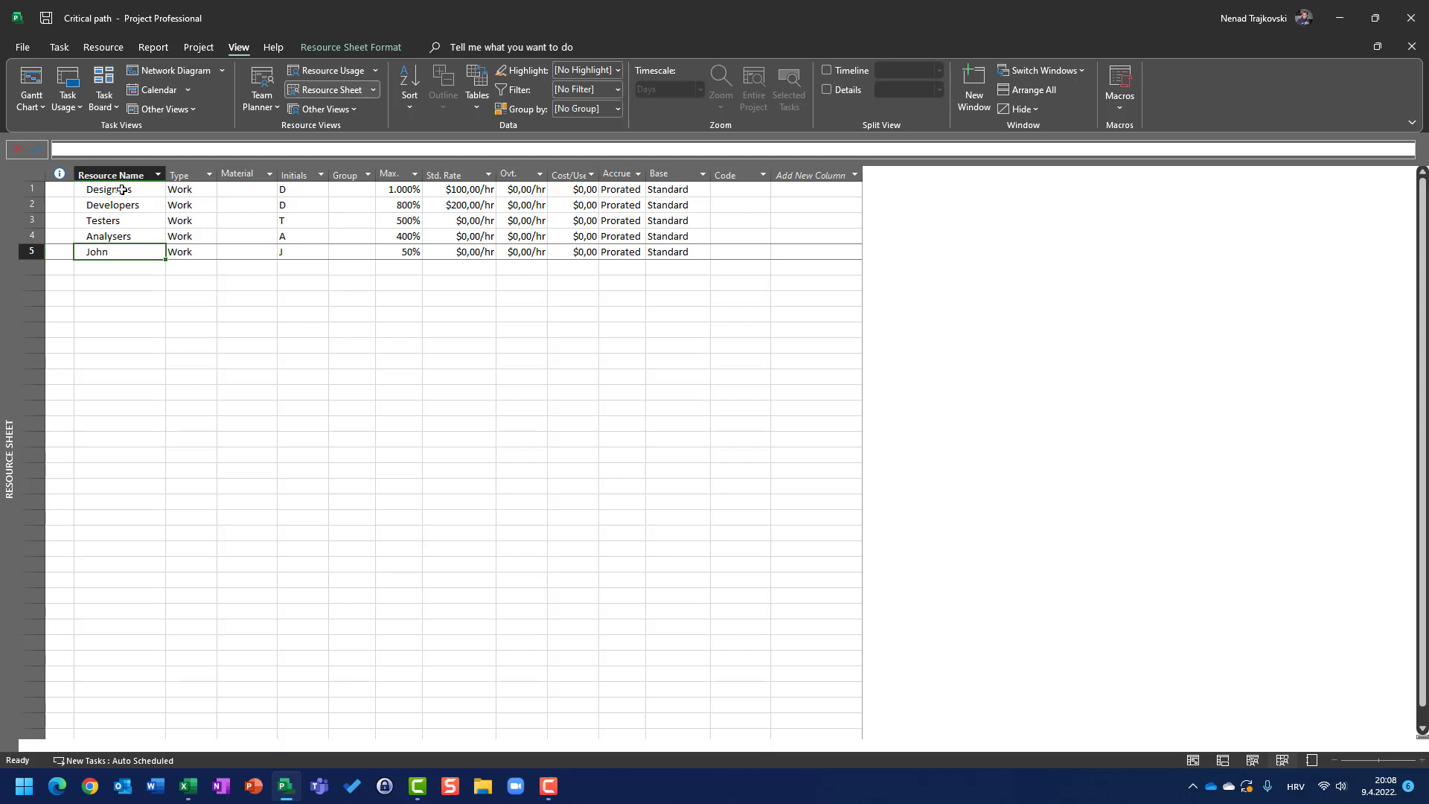
{"action": "double_click", "coordinate": [121, 190]}
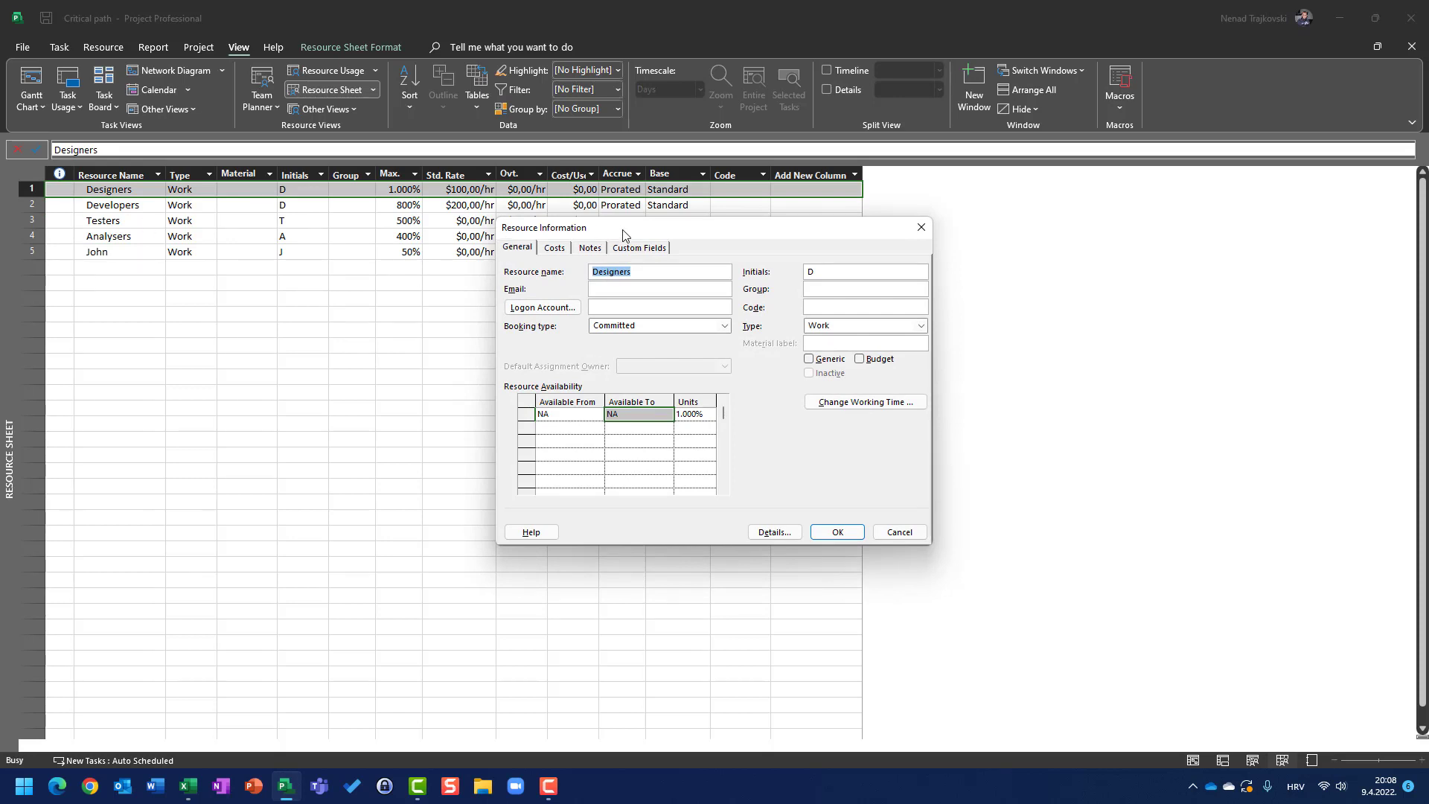
{"action": "left_click_drag", "start_coordinate": [625, 233], "coordinate": [398, 214]}
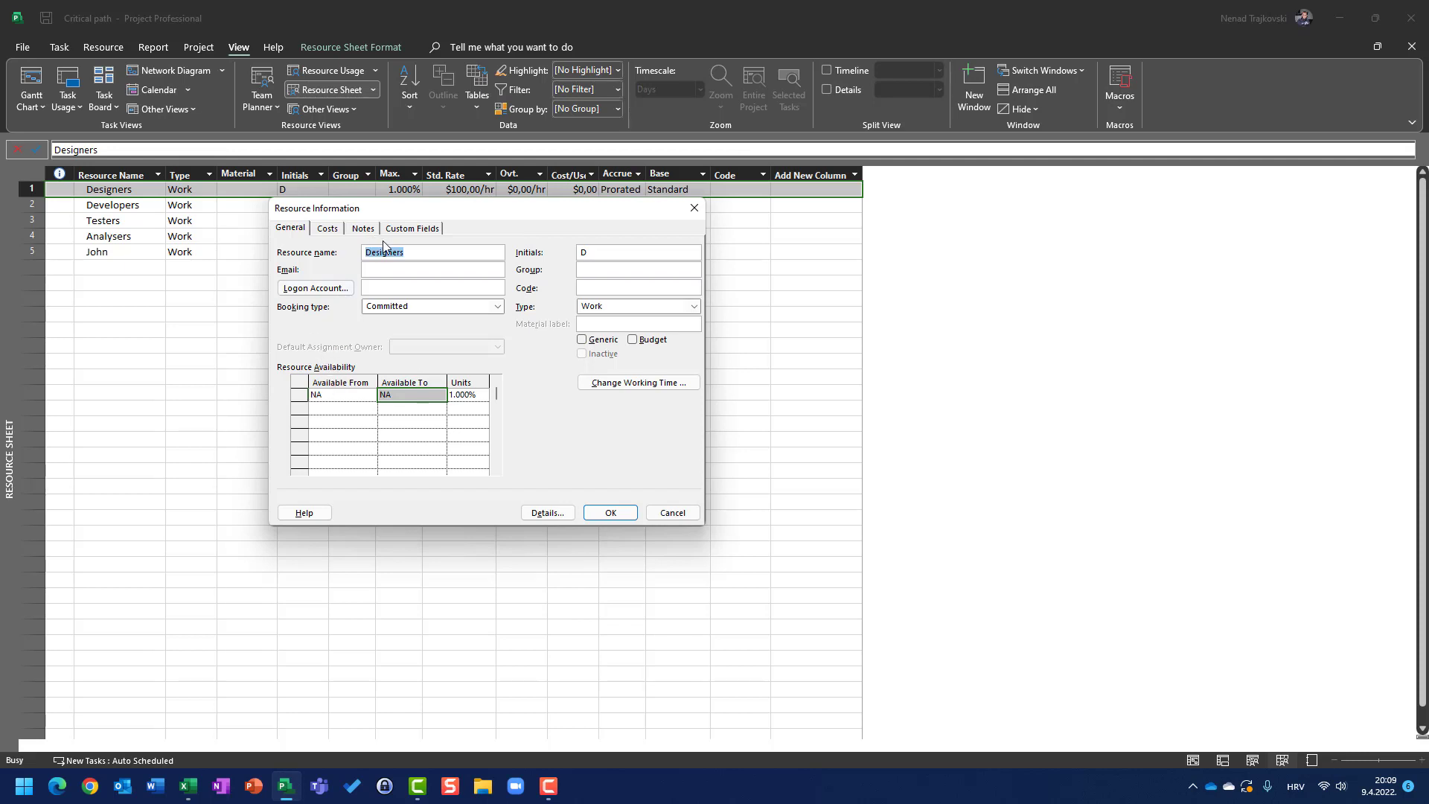
{"action": "left_click", "coordinate": [694, 208]}
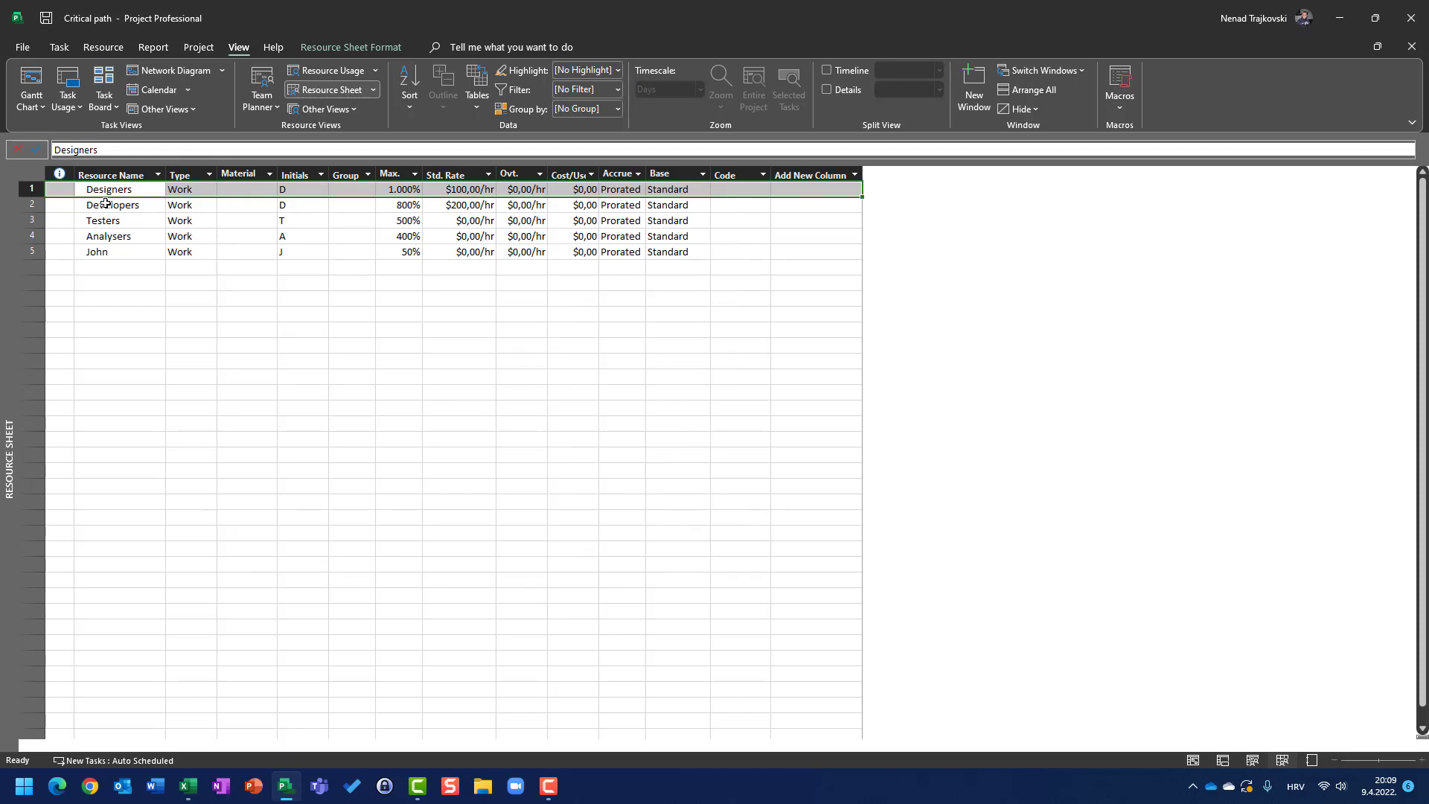
Mark the Designers resource as Generic in its resource information and check its indicator
{"action": "double_click", "coordinate": [59, 193]}
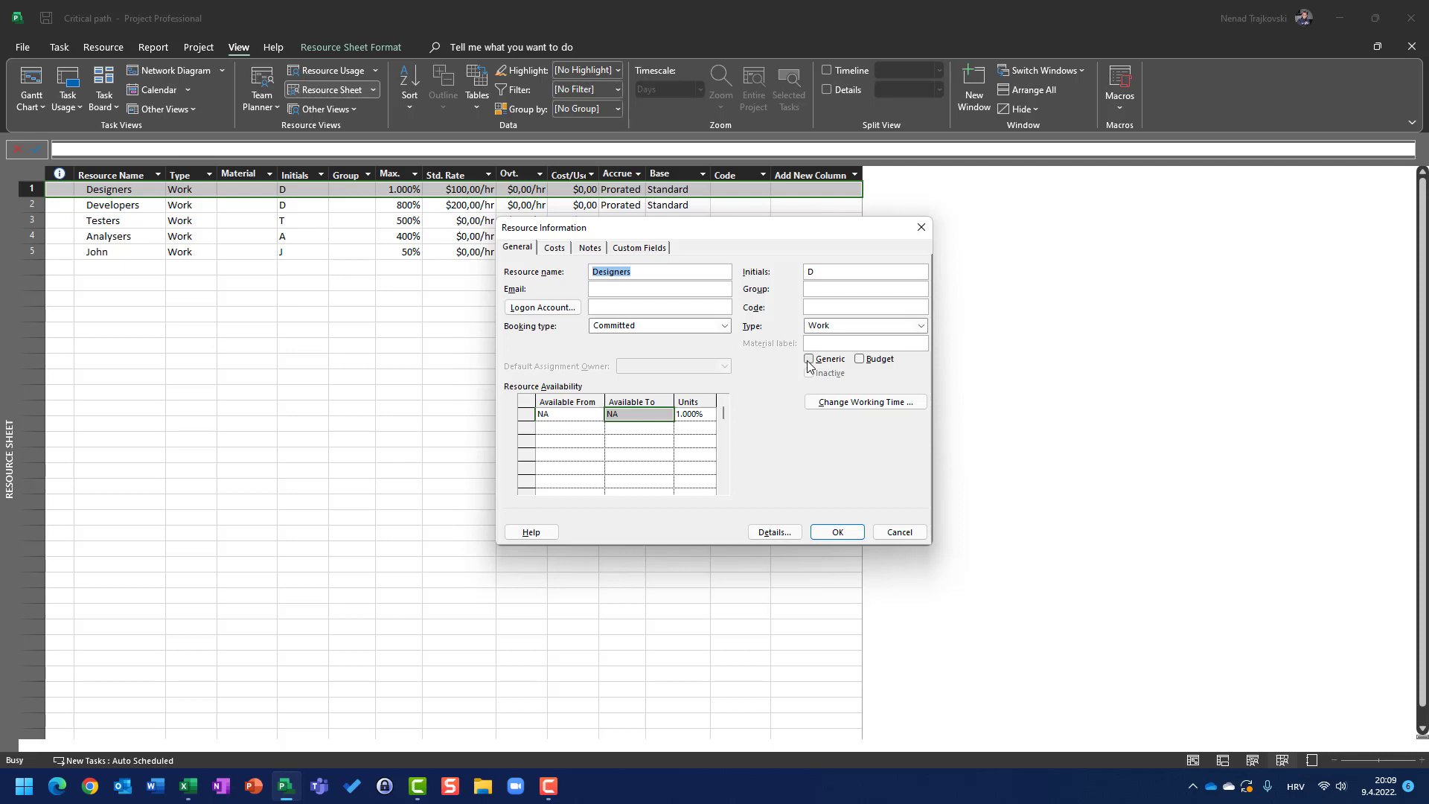
{"action": "left_click", "coordinate": [809, 360]}
{"action": "left_click", "coordinate": [837, 533]}
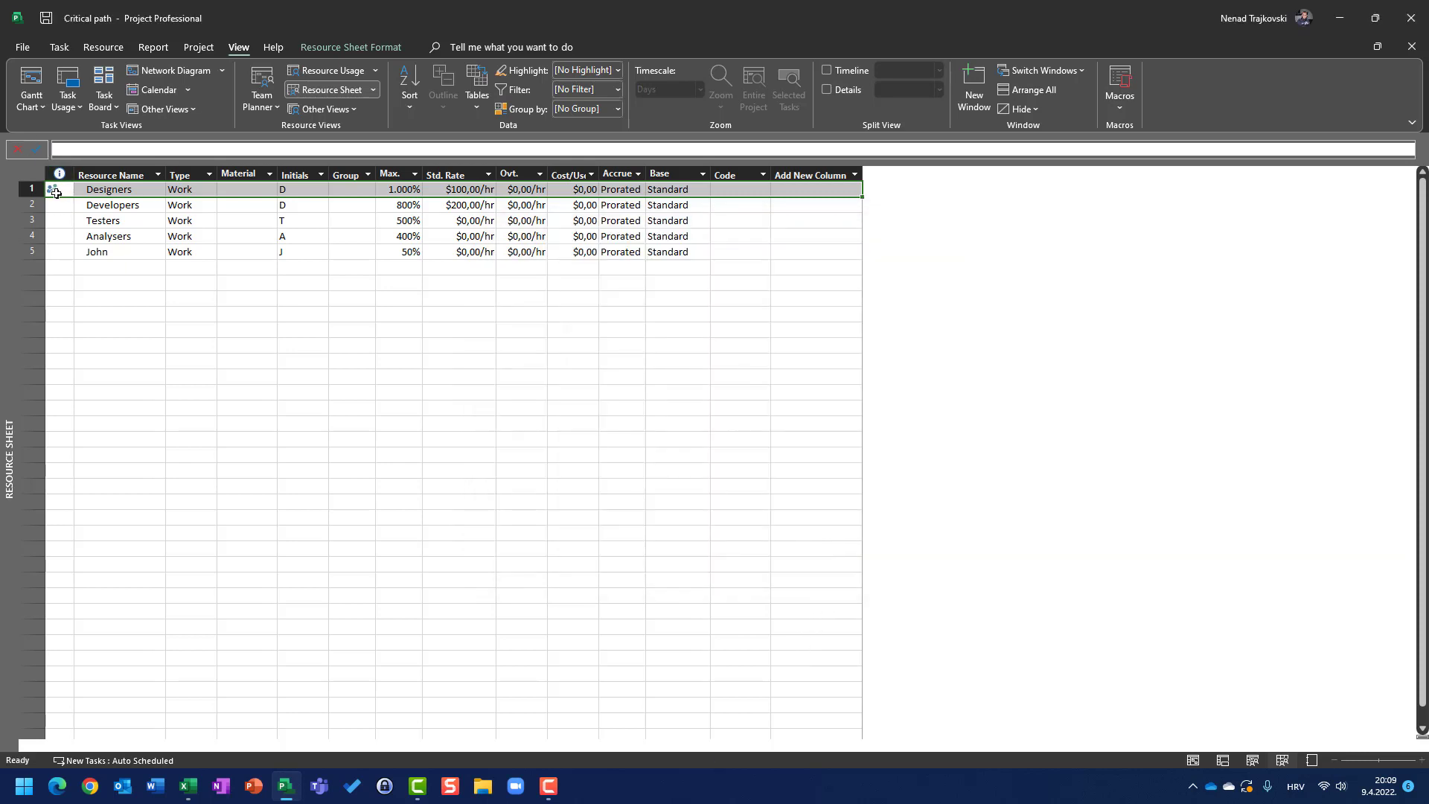
{"action": "mouse_move", "coordinate": [56, 193]}
{"action": "mouse_move", "coordinate": [58, 191]}
{"action": "left_click", "coordinate": [143, 192]}
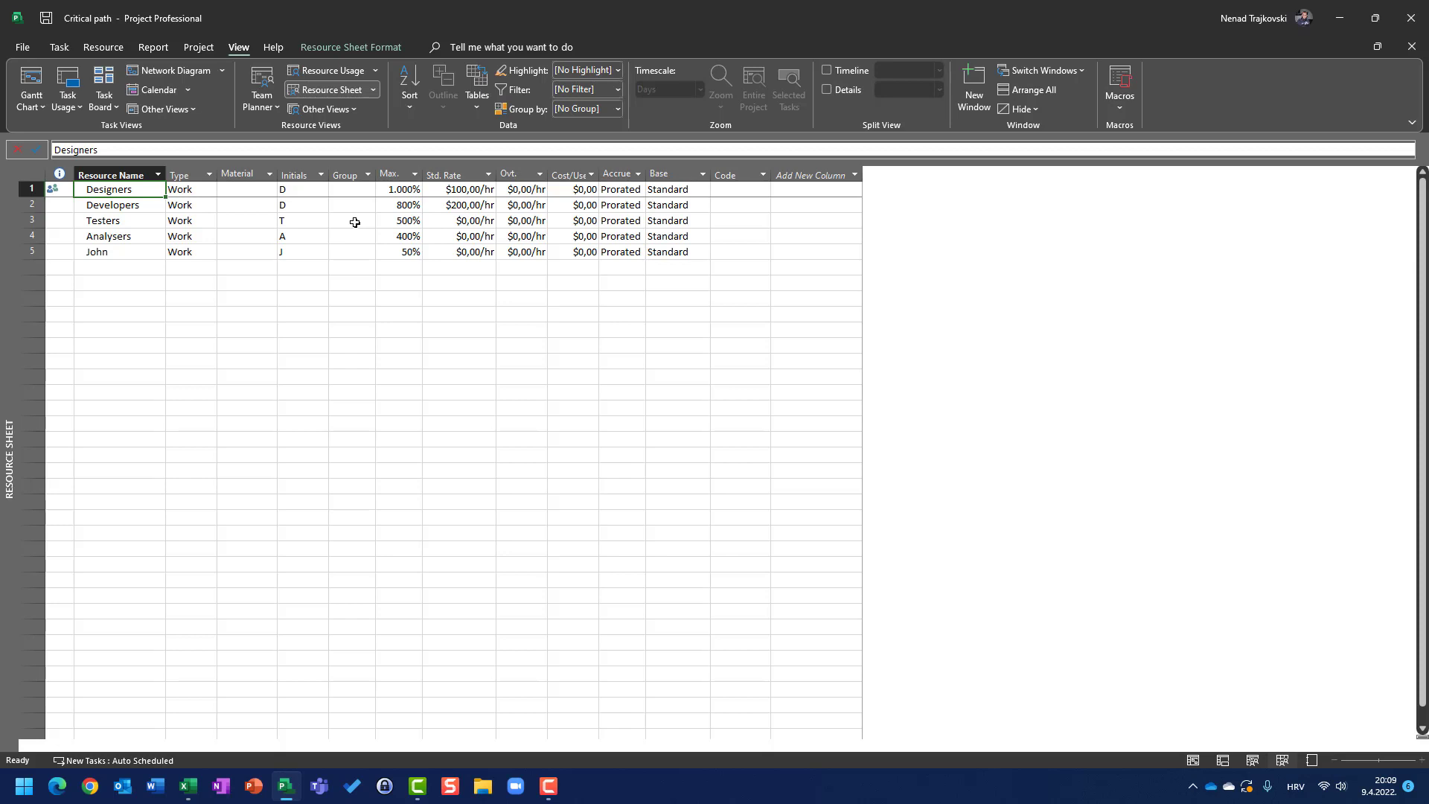
Mark the Developers resource as Generic in its resource information
{"action": "double_click", "coordinate": [108, 205]}
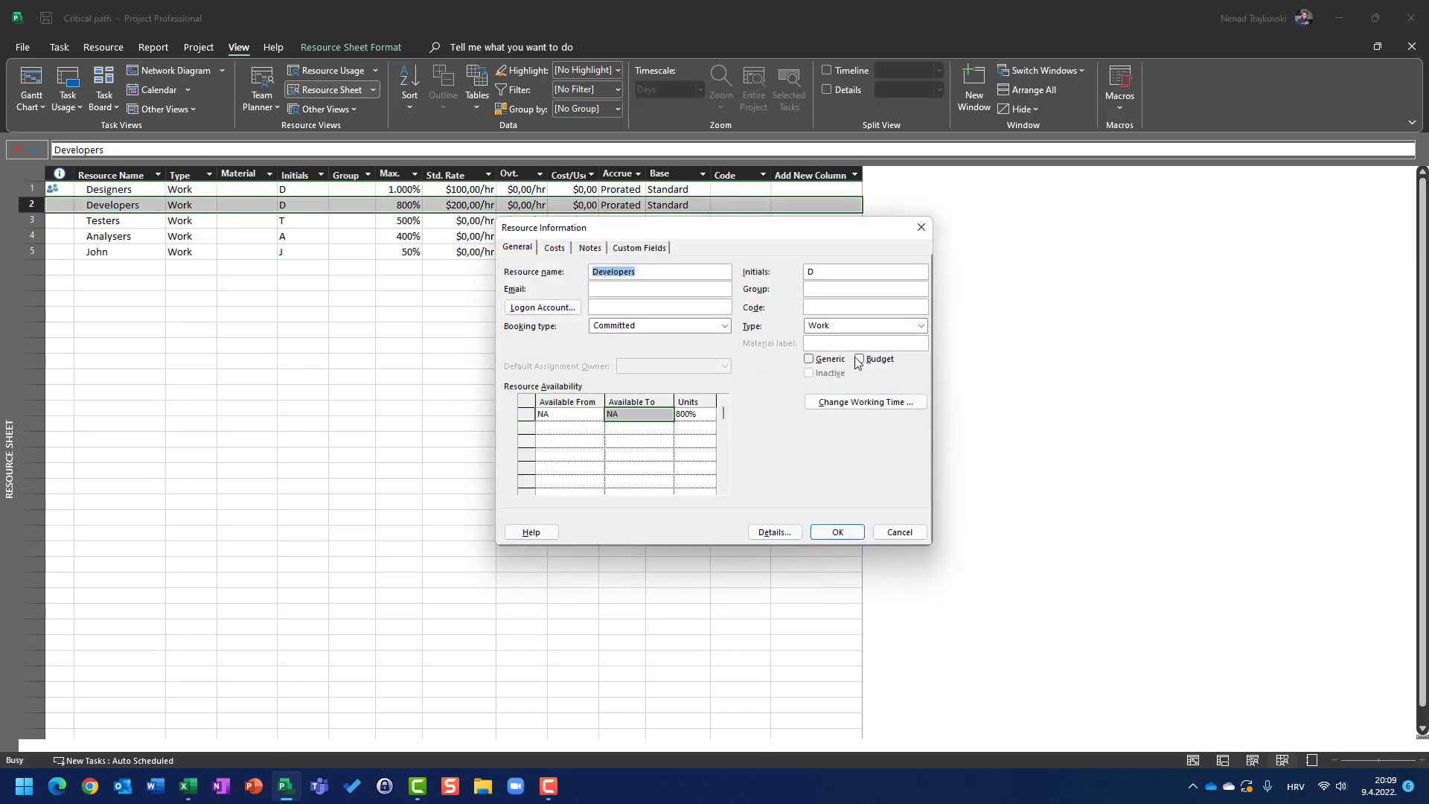
{"action": "left_click", "coordinate": [810, 359]}
{"action": "left_click", "coordinate": [823, 533]}
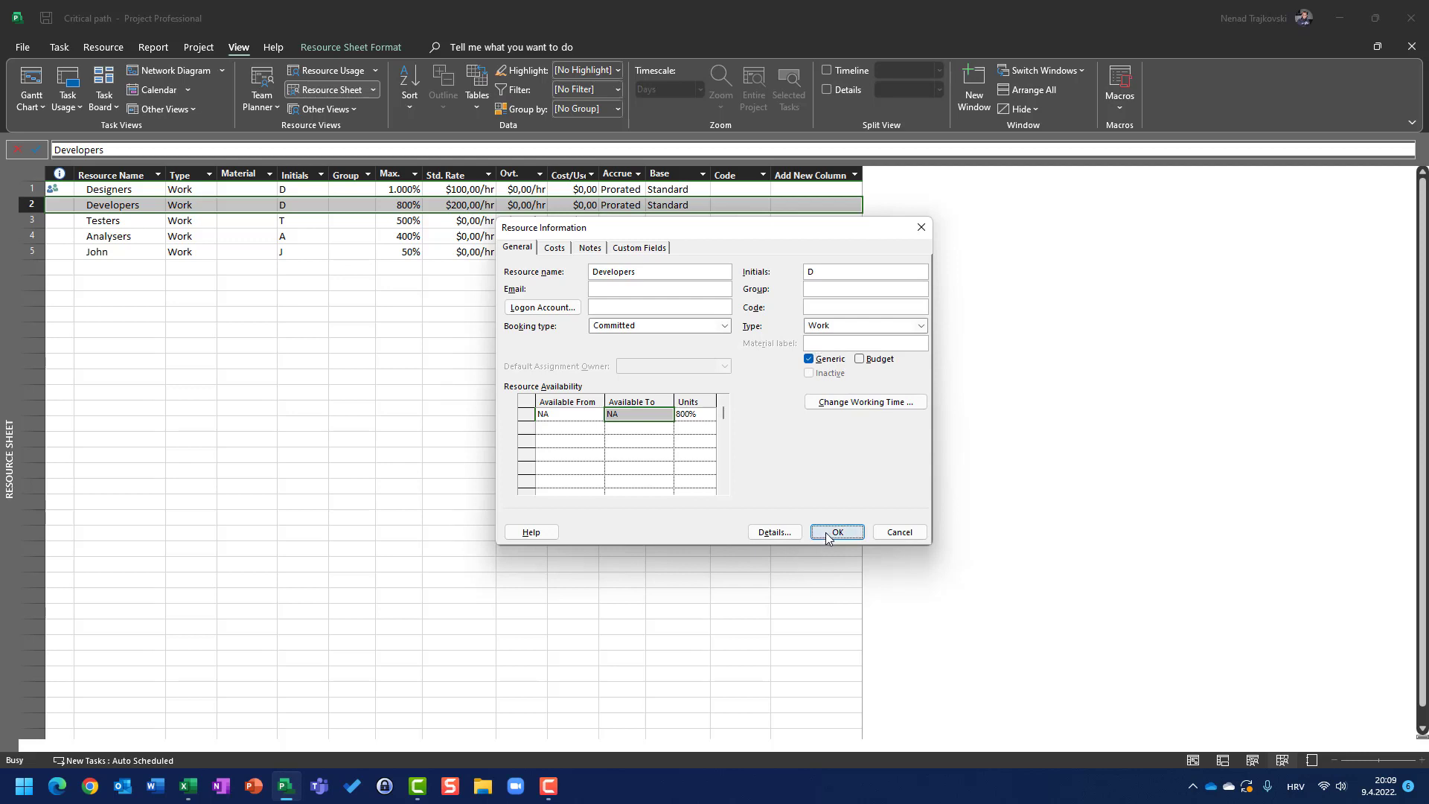
Mark the Testers resource as Generic in its resource information
{"action": "double_click", "coordinate": [36, 224]}
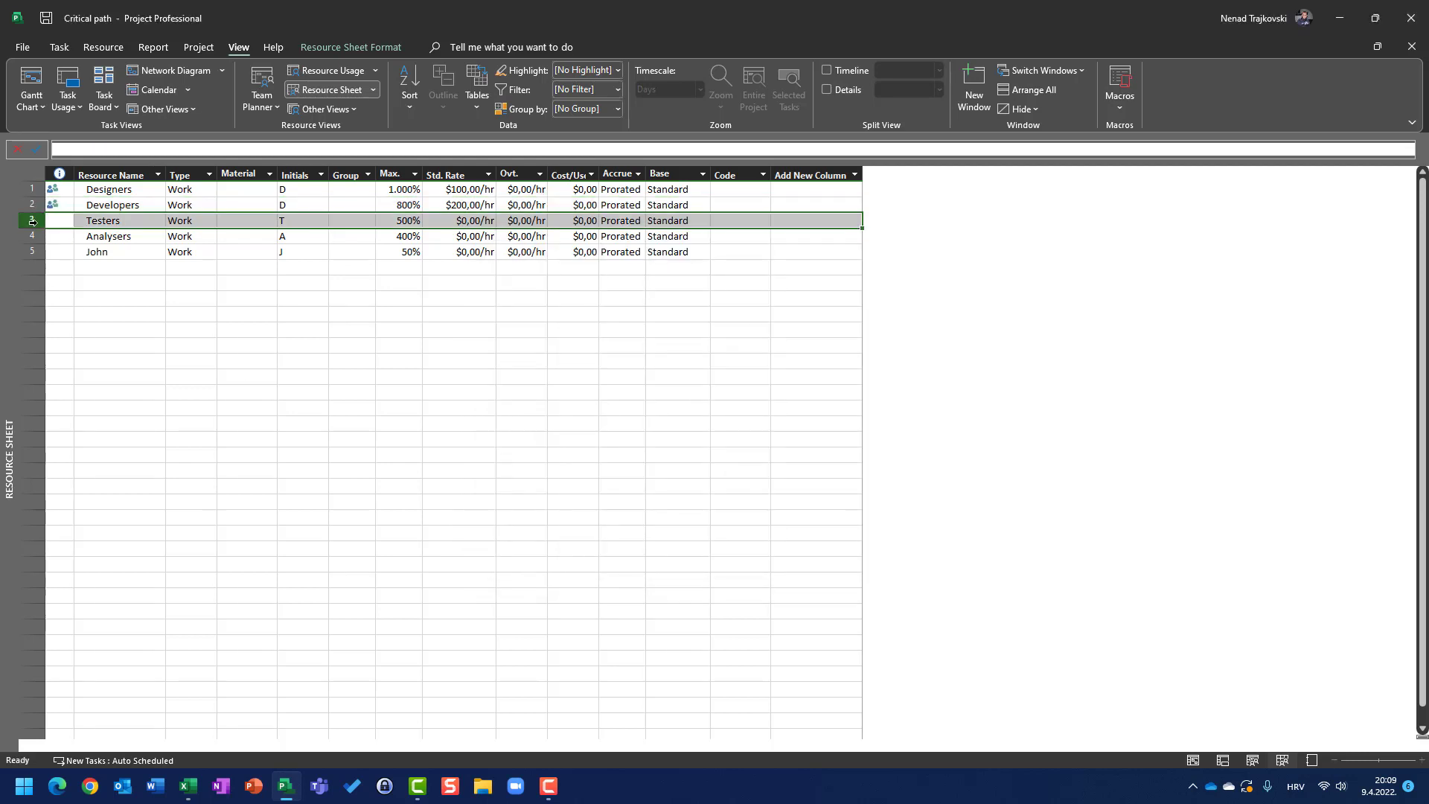
{"action": "left_click", "coordinate": [809, 359]}
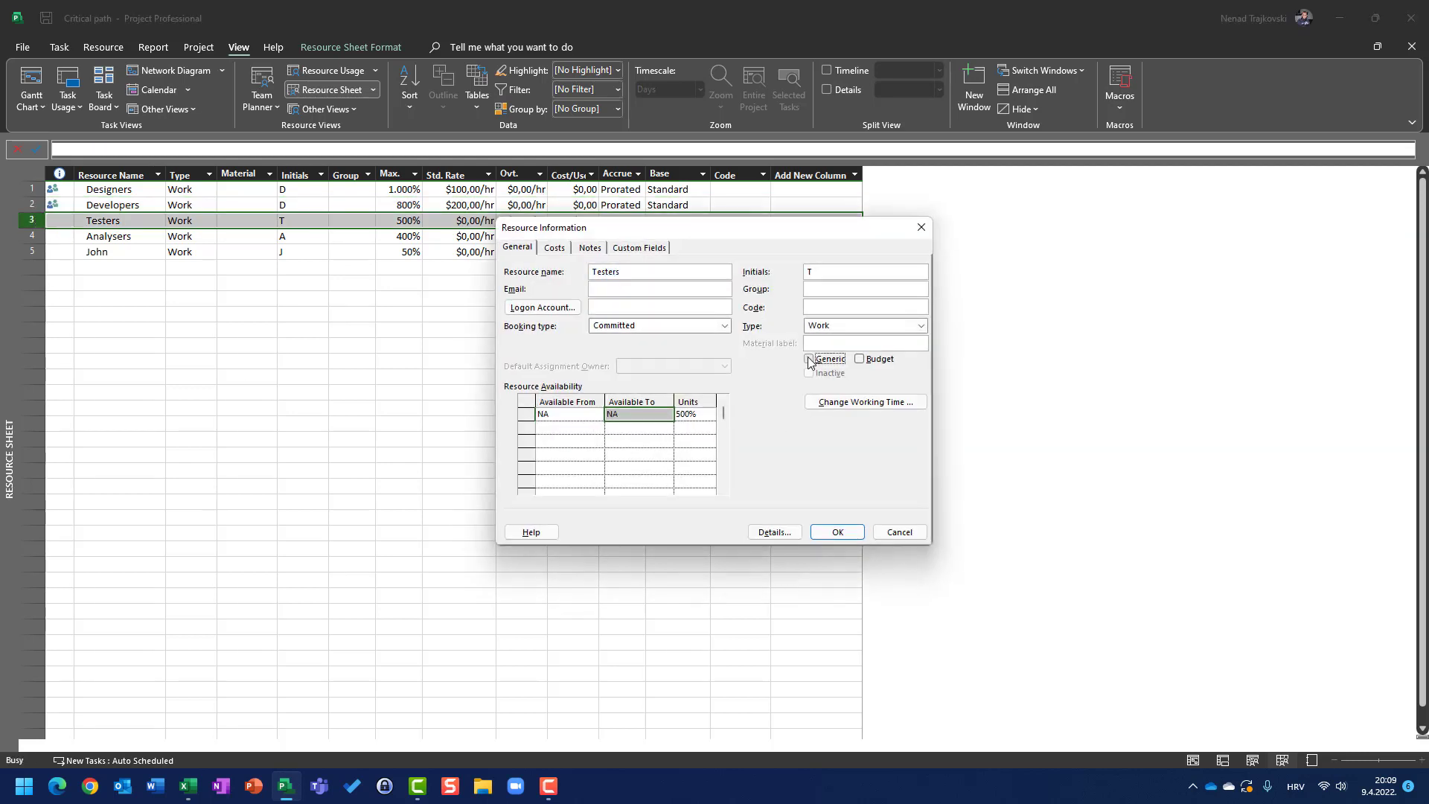
{"action": "left_click", "coordinate": [836, 532]}
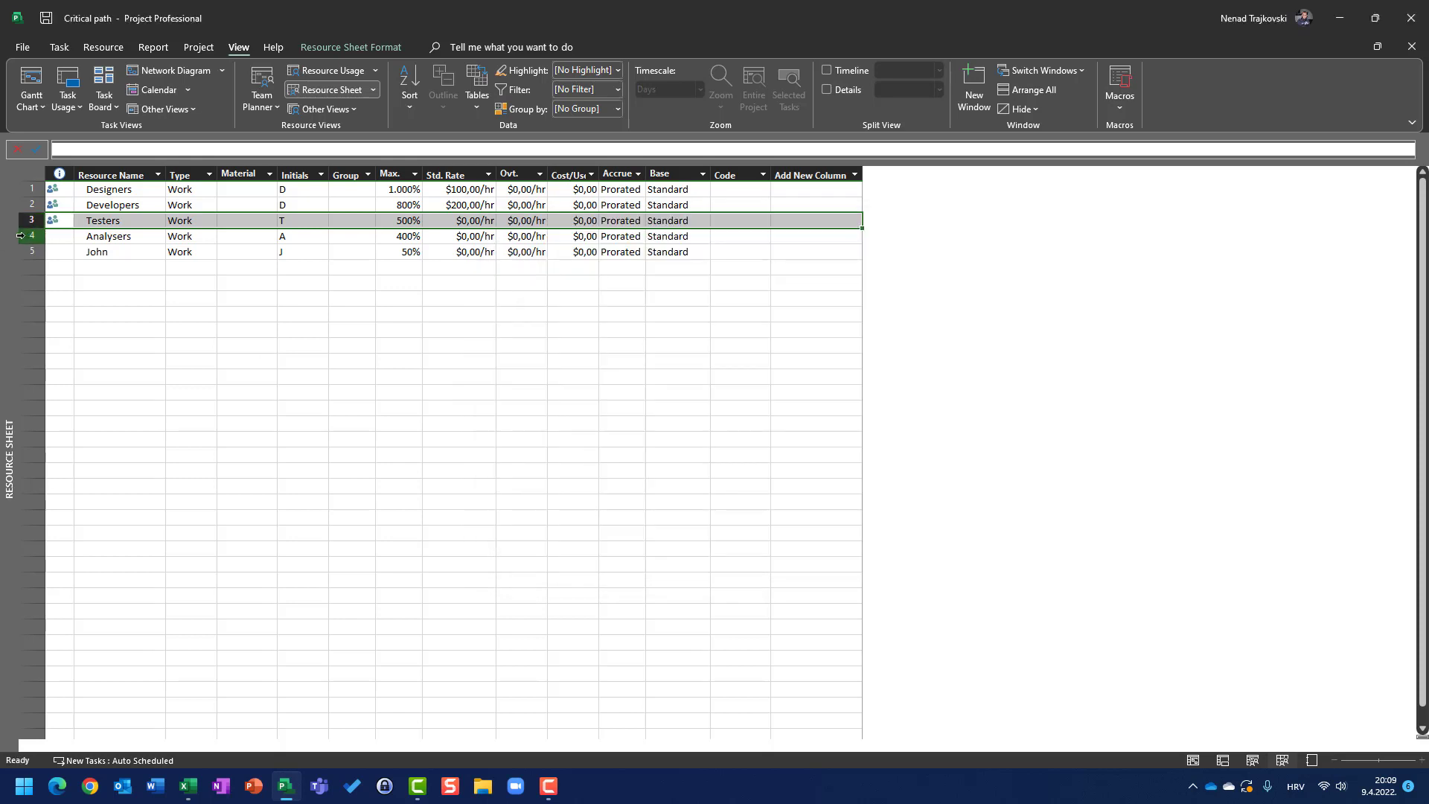
Mark the Analysers resource as Generic in its resource information
{"action": "double_click", "coordinate": [37, 237]}
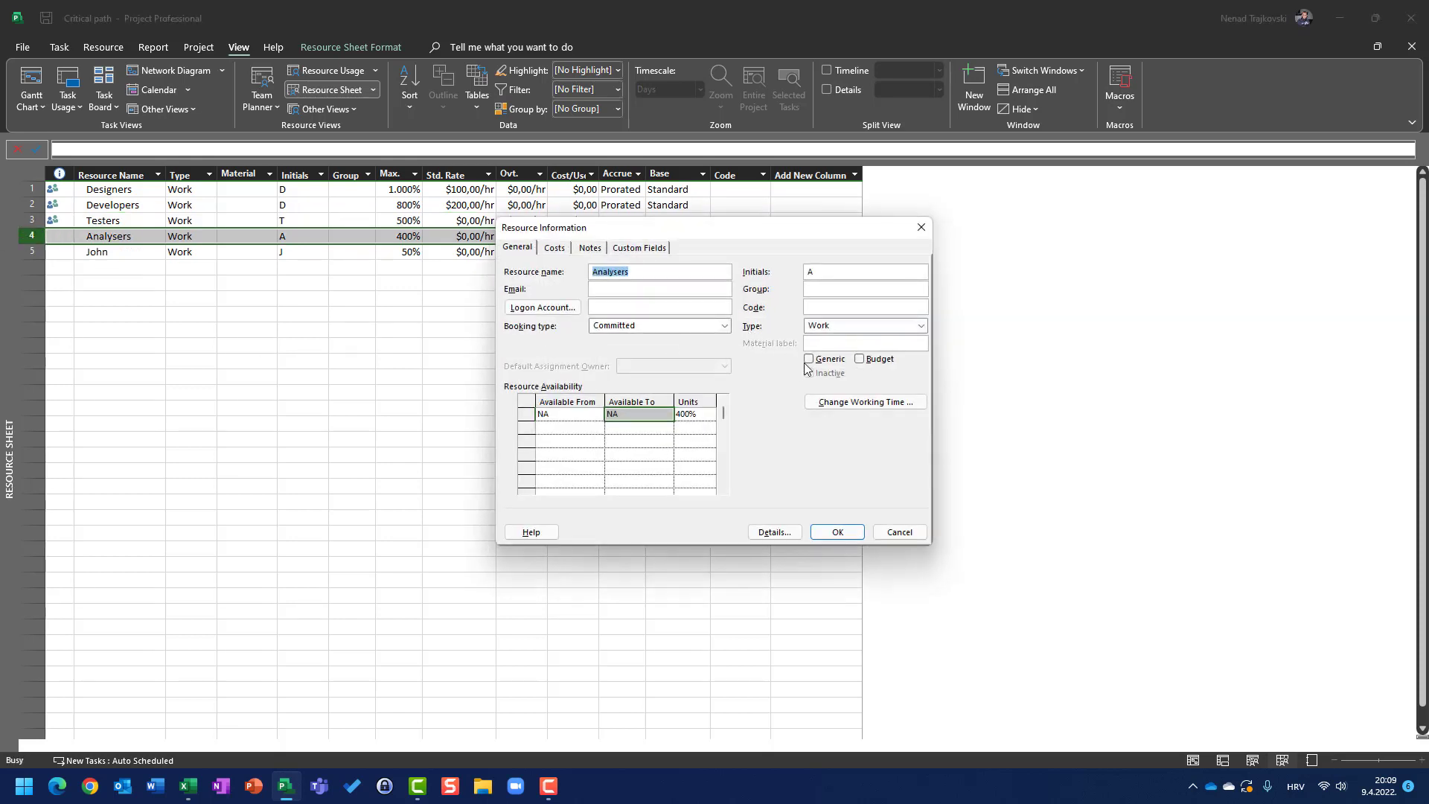
{"action": "left_click", "coordinate": [810, 359]}
{"action": "left_click", "coordinate": [837, 533]}
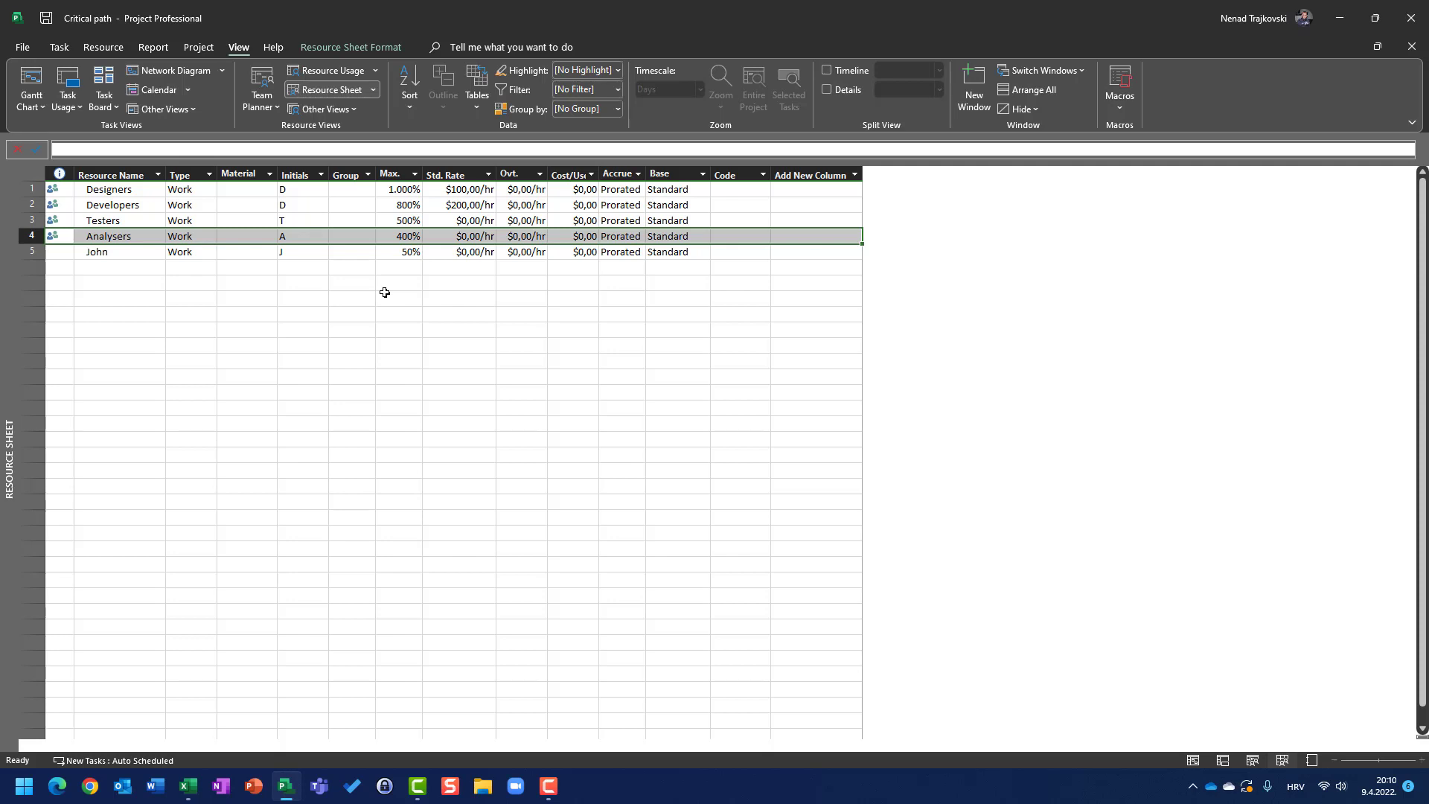
{"action": "left_click", "coordinate": [128, 253]}
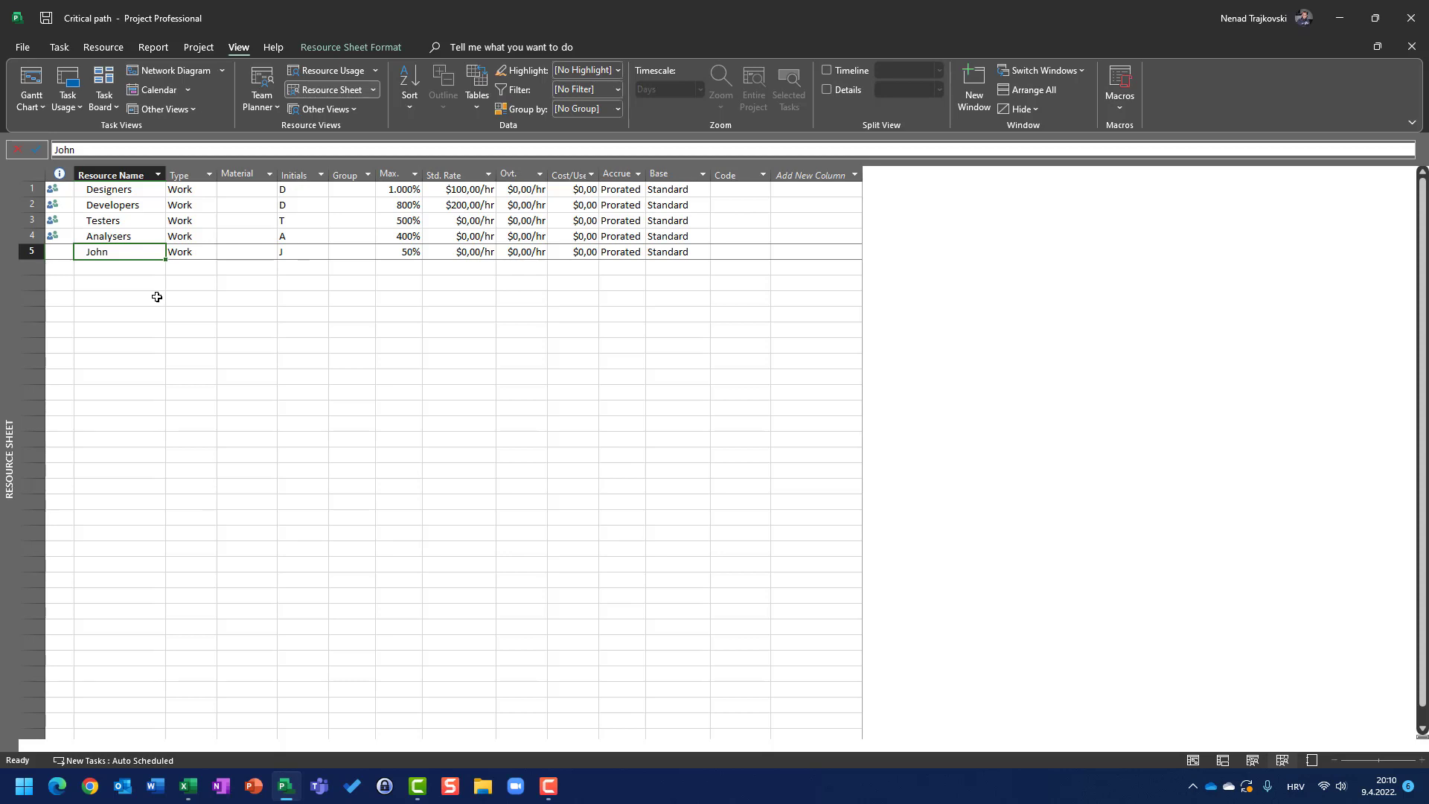
{"action": "left_click", "coordinate": [395, 189]}
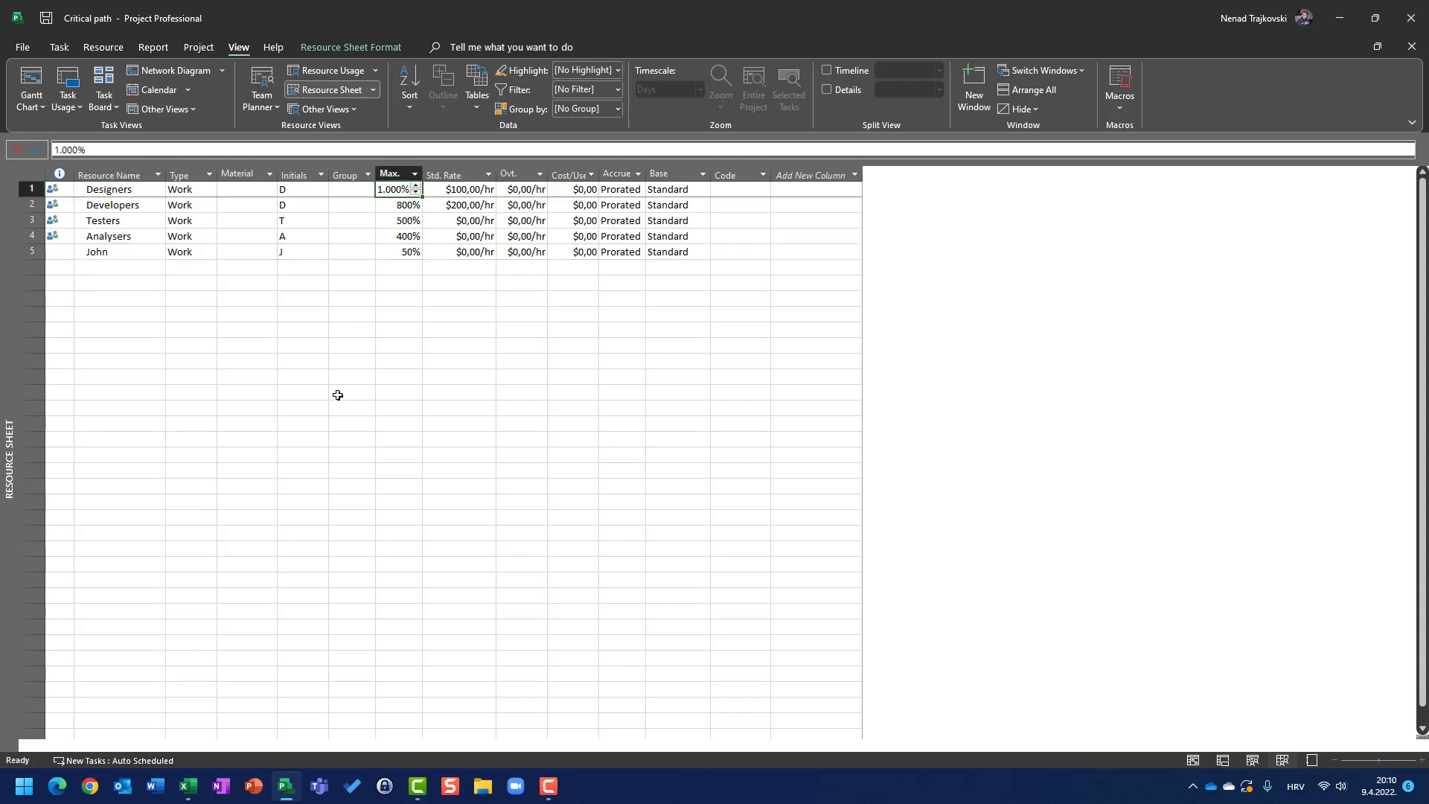